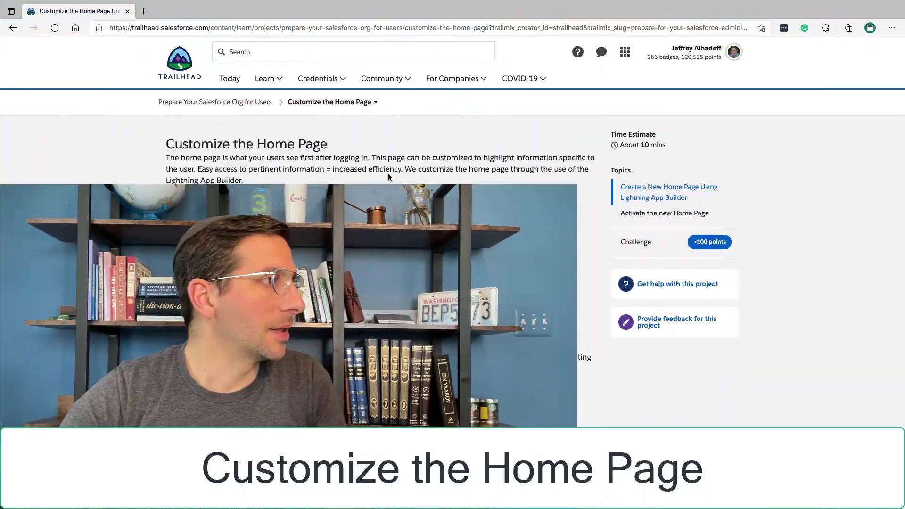
Read the Trailhead unit's introduction, highlighting the passage about using Lightning App Builder
scroll(361, 166, down, 1)
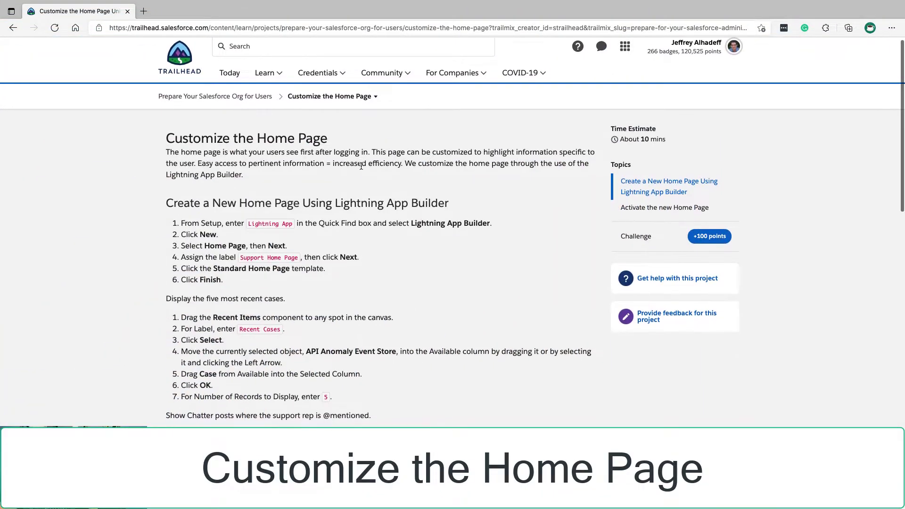
triple_click(360, 163)
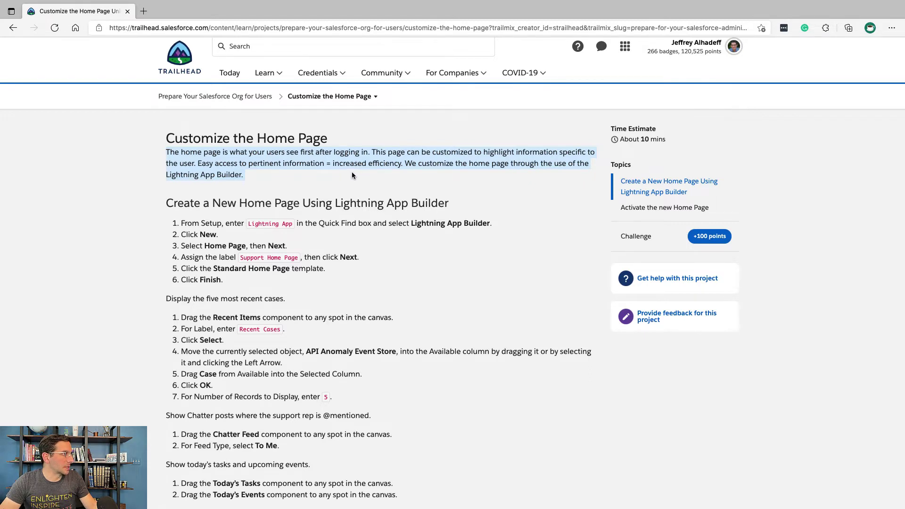
drag(402, 164, 249, 164)
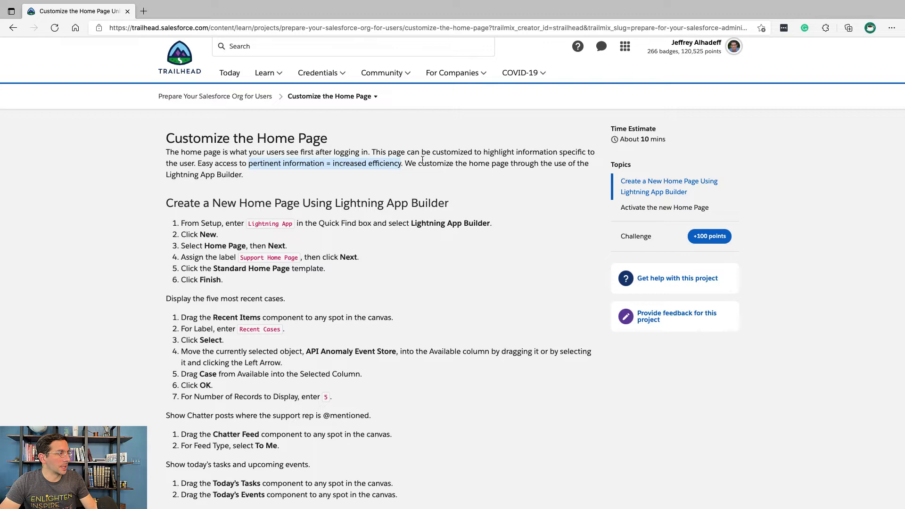
click(406, 163)
drag(412, 168, 414, 171)
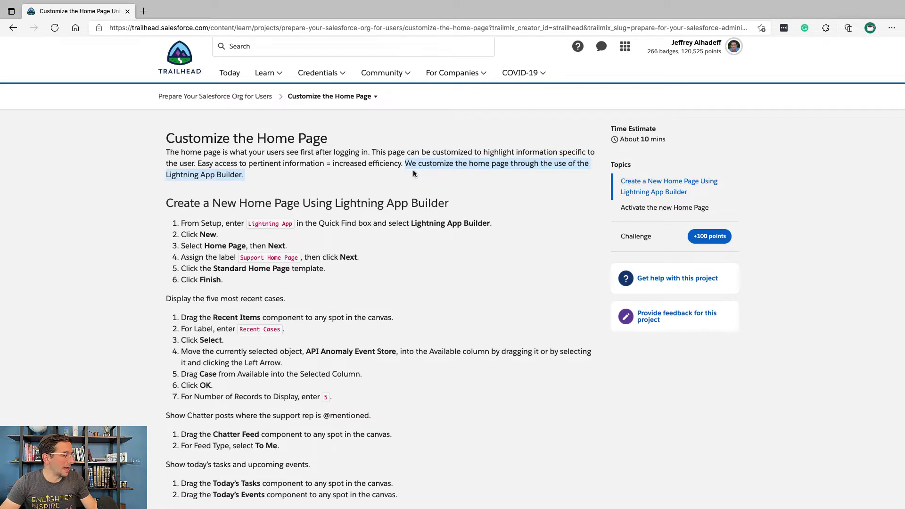
scroll(341, 165, down, 2)
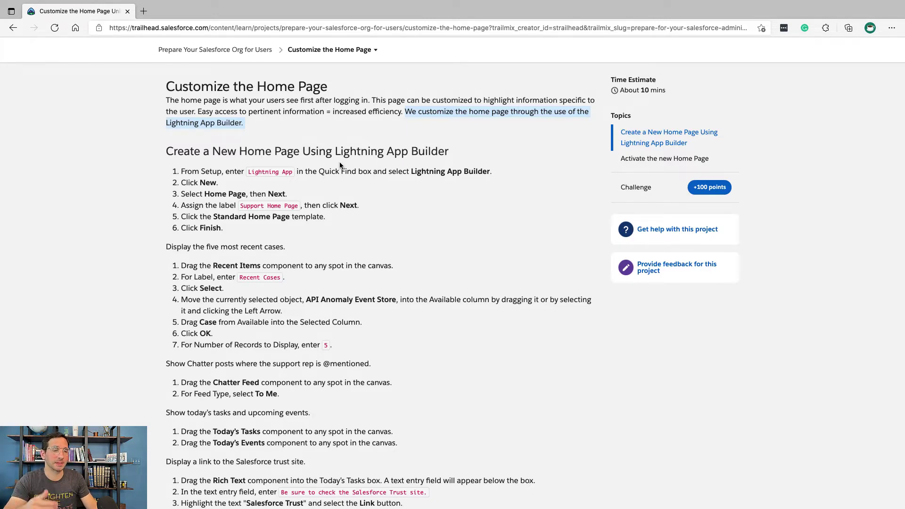
Select the search term 'Lightning App' in step 1 of the Trailhead instructions
scroll(198, 138, down, 1)
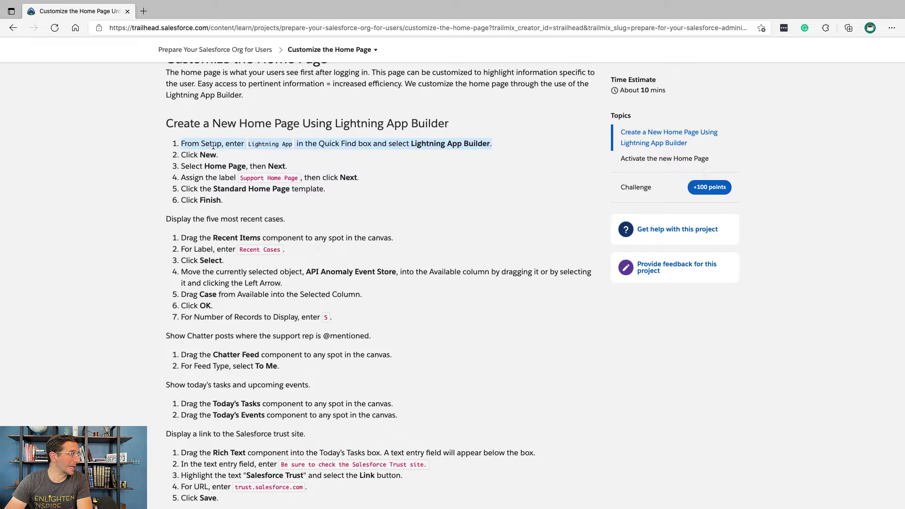
click(290, 146)
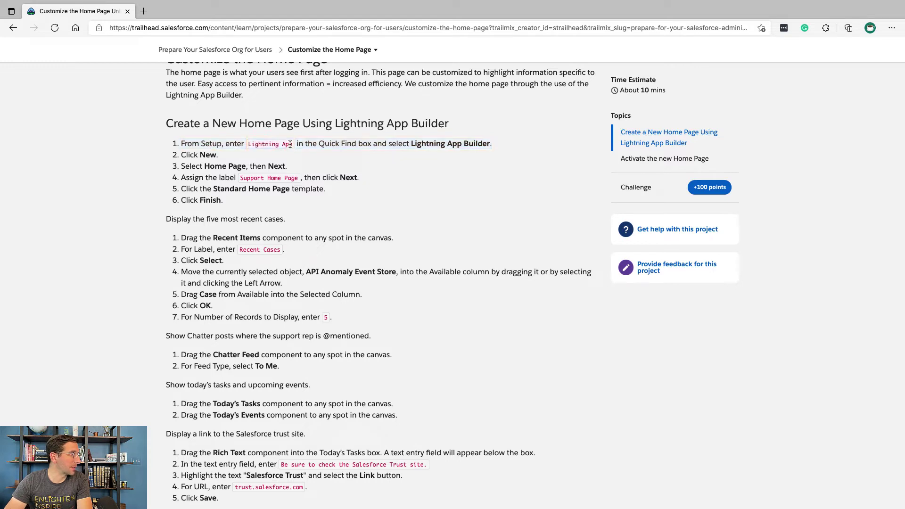
drag(293, 147, 245, 145)
key(super+c)
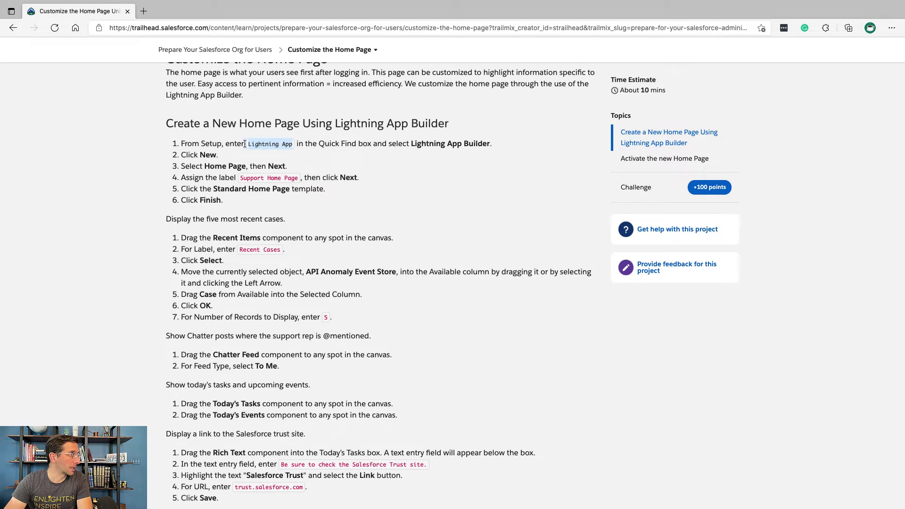
Search Setup's Quick Find for 'Lightning App' and open the Lightning App Builder page
key(ctrl+Right)
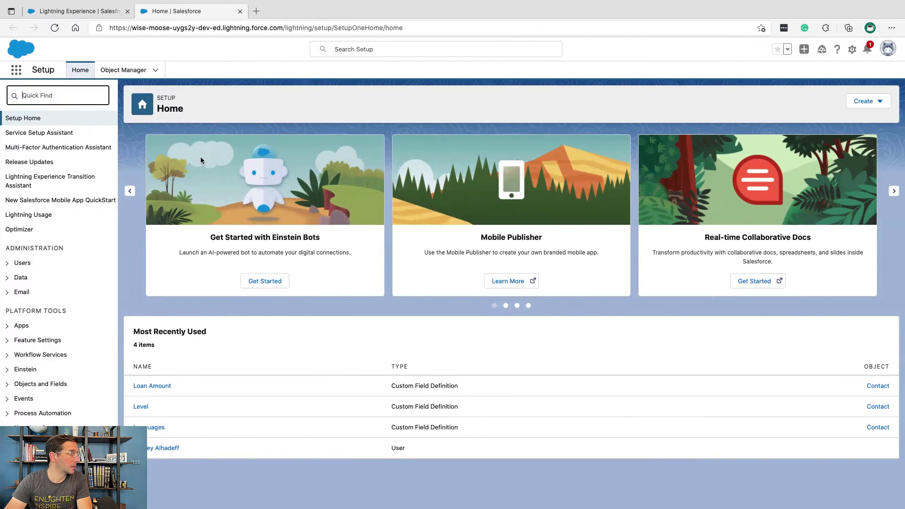
click(37, 96)
key(super+v)
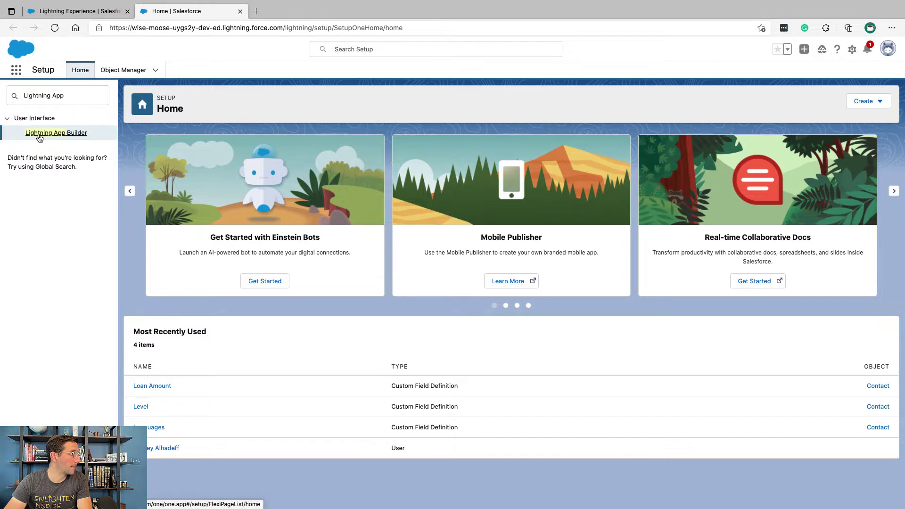
click(39, 134)
Review Trailhead steps 2–4, then start a new Lightning page
key(ctrl+Left)
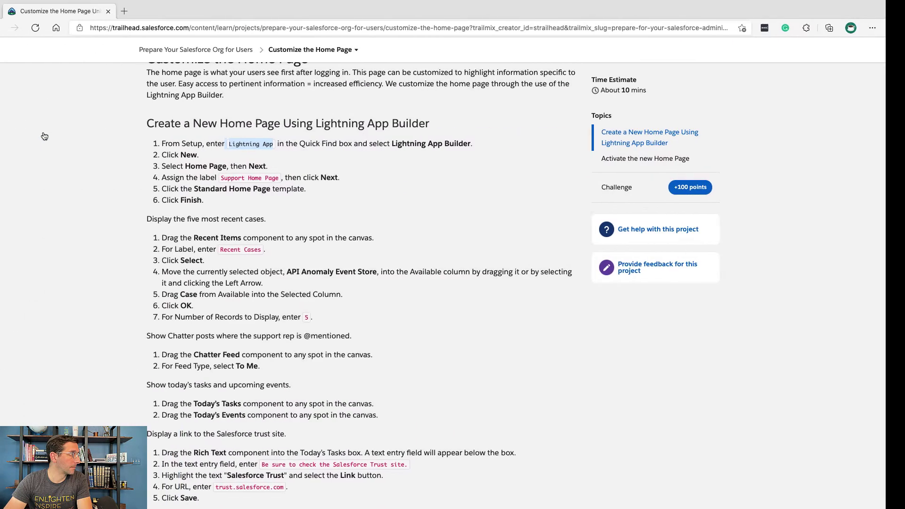
triple_click(186, 159)
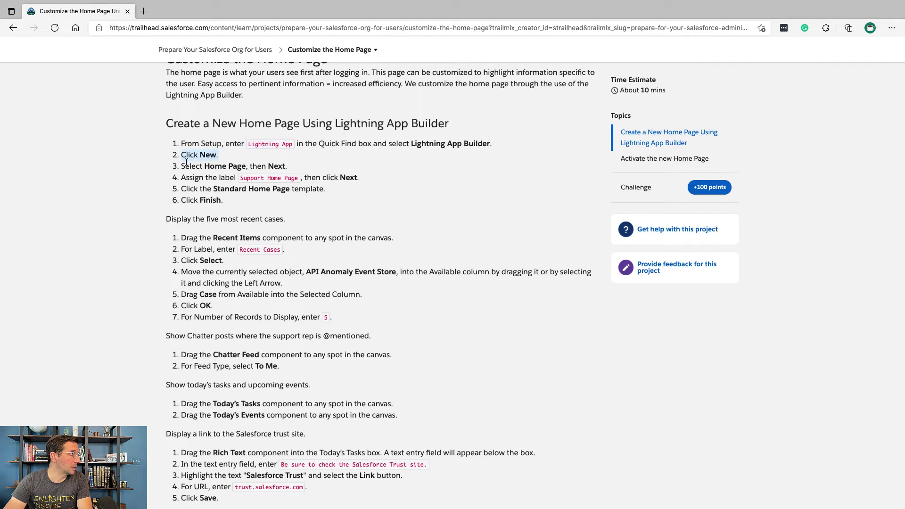
triple_click(186, 165)
click(188, 178)
triple_click(188, 178)
key(ctrl+Right)
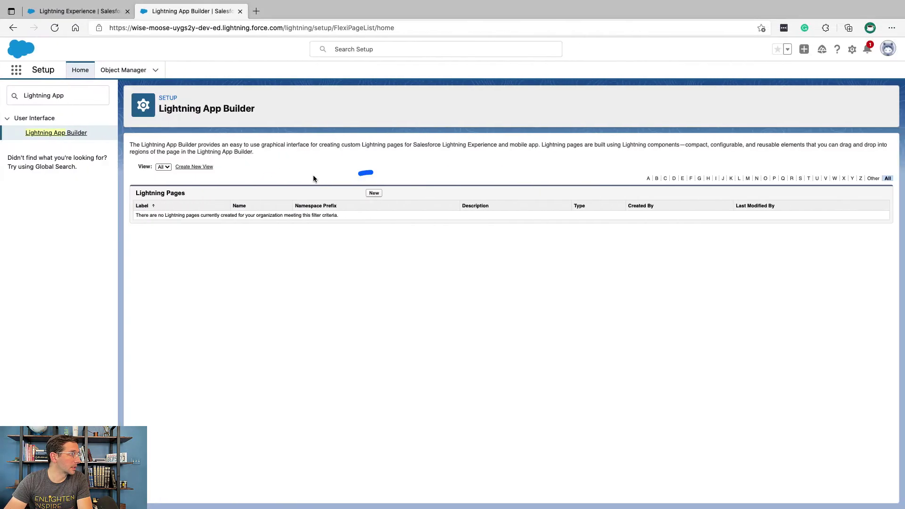
click(375, 195)
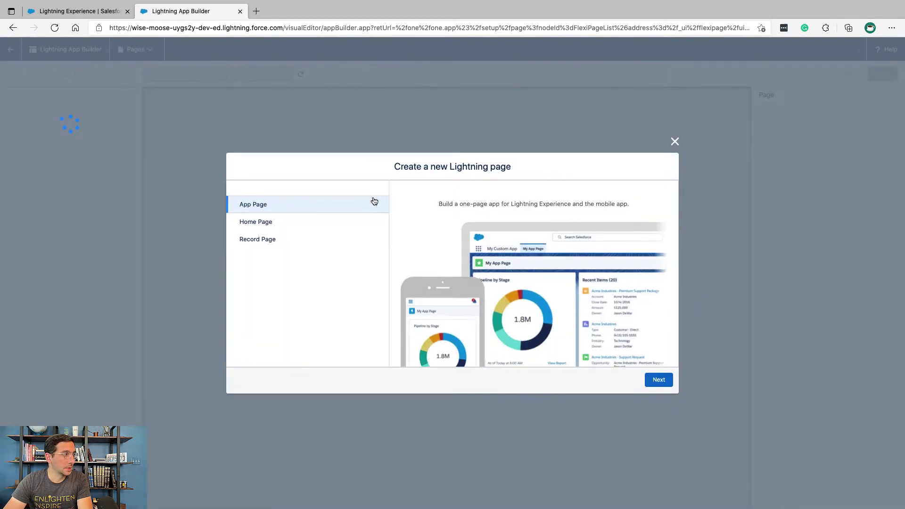
Choose Home Page as the page type and label it 'Support Home Page'
click(286, 223)
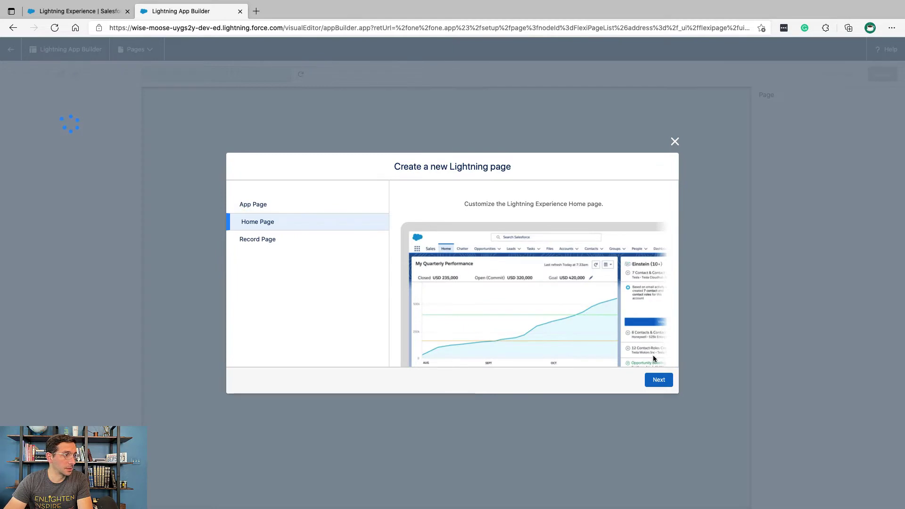
click(661, 382)
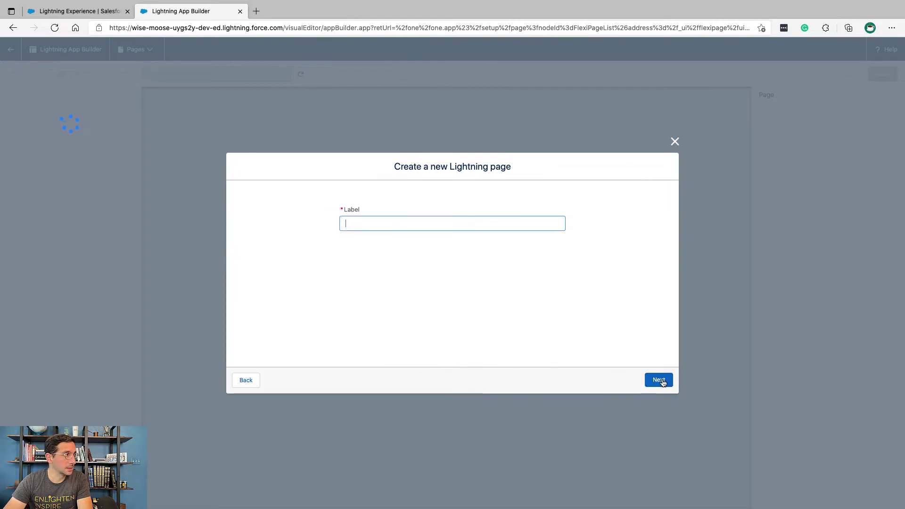
key(ctrl+Left)
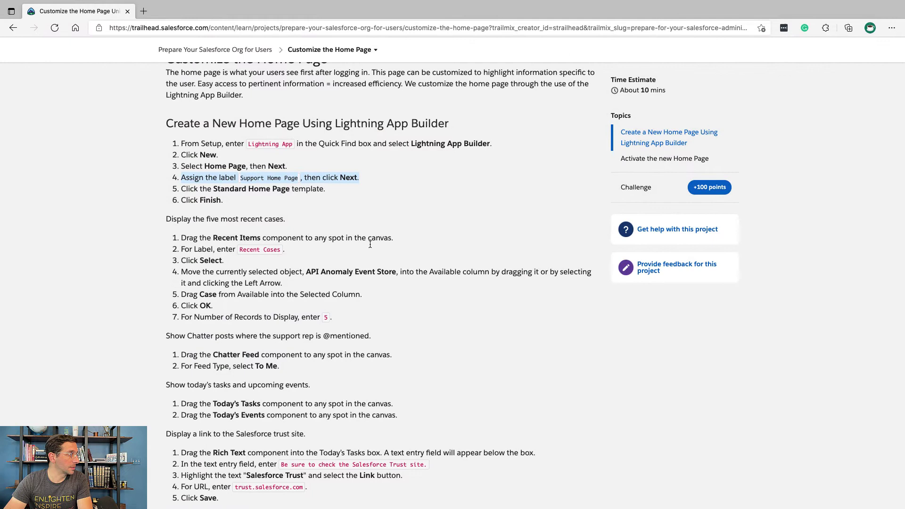
click(298, 219)
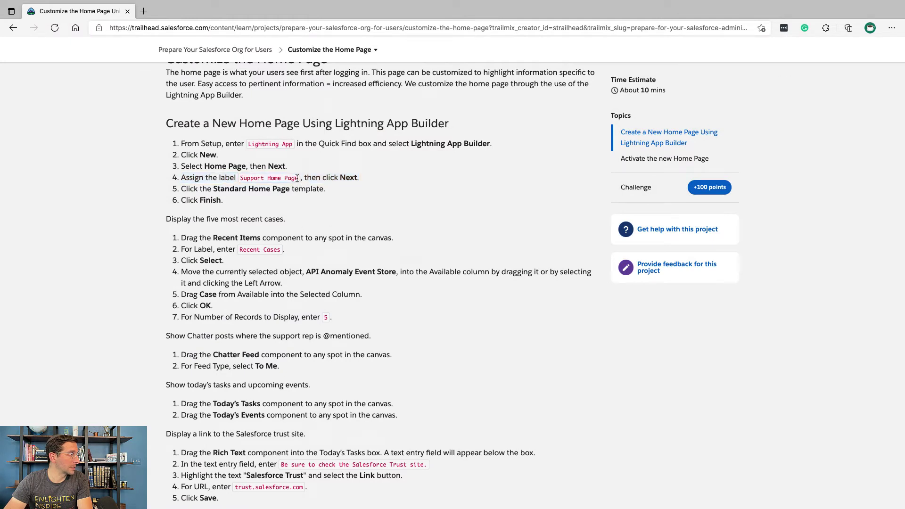
drag(292, 178, 239, 180)
key(super+c)
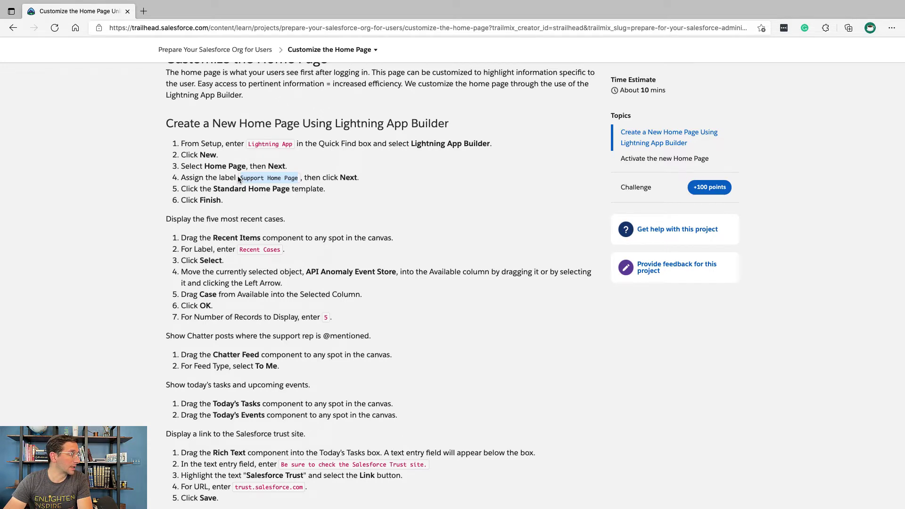
key(ctrl+Right)
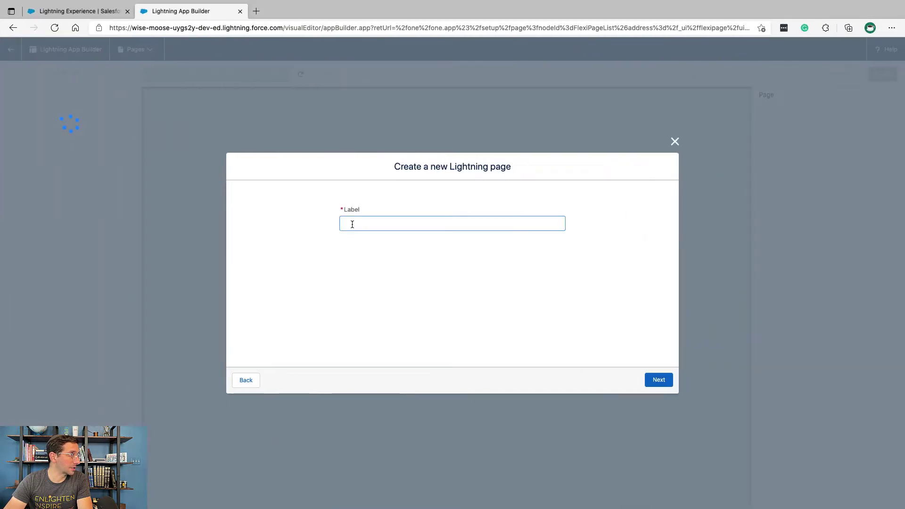
key(super+v)
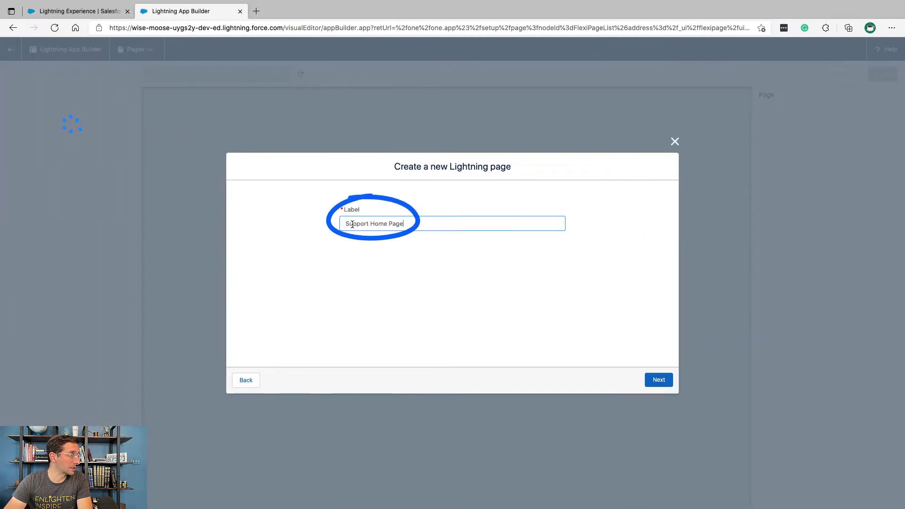
Base the page on the Standard Home Page template and finish creating it
click(658, 380)
key(ctrl+Left)
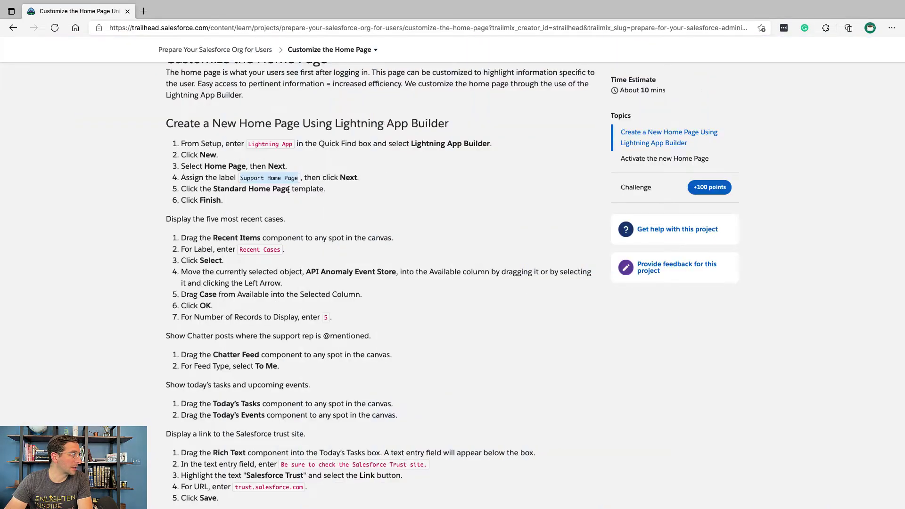
drag(289, 189, 213, 191)
key(ctrl+Right)
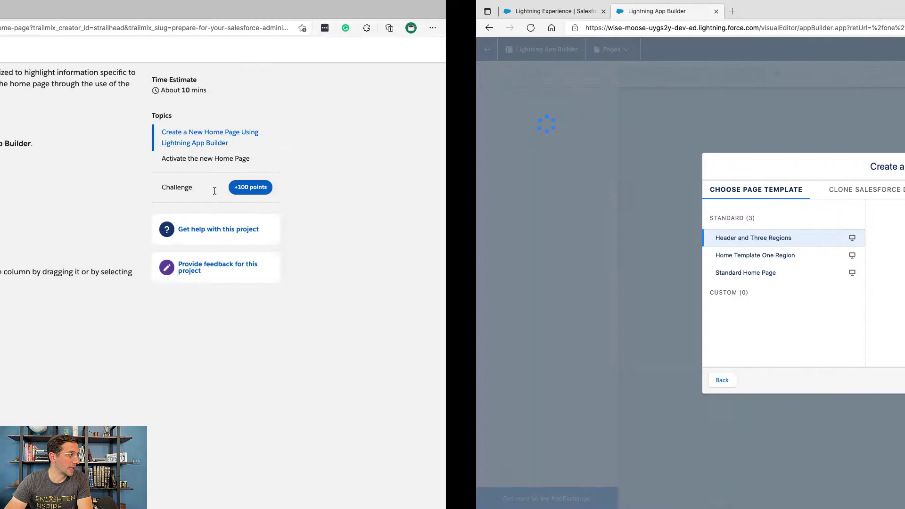
click(271, 271)
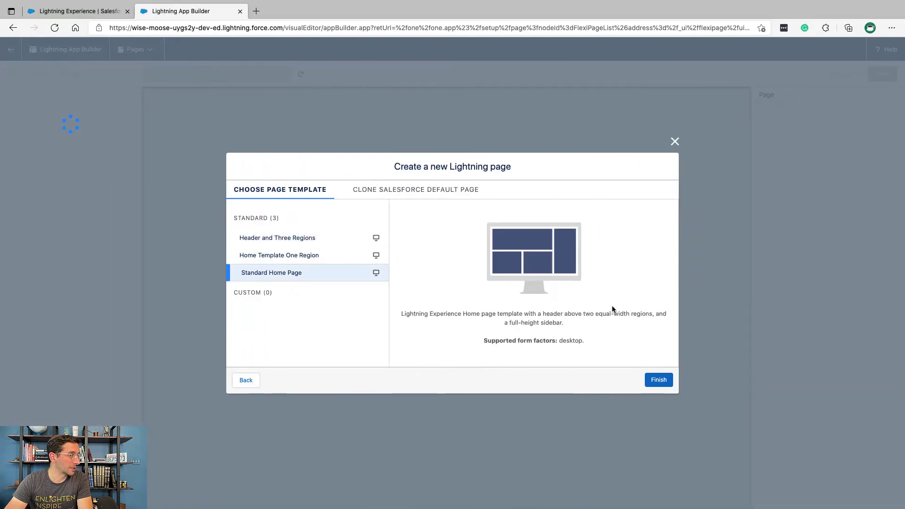
click(663, 380)
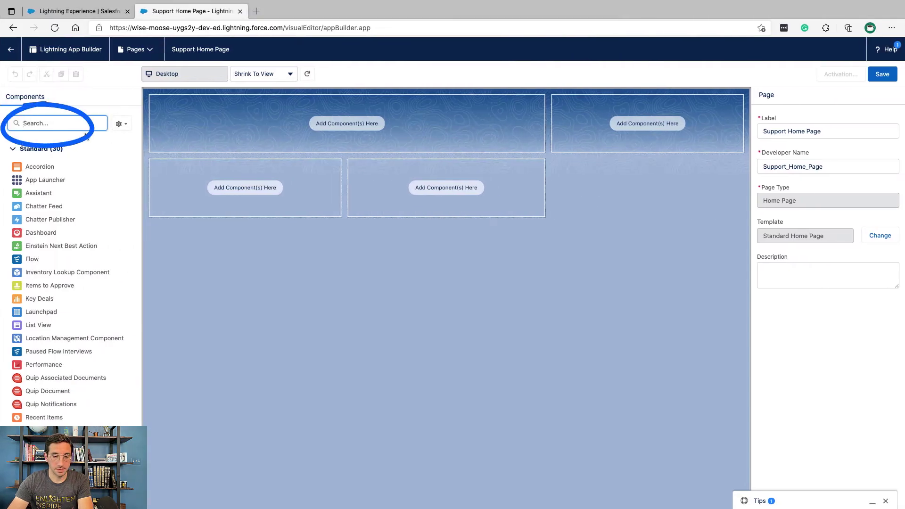
Place the Recent Items component in the top-left region and relabel it 'Recent Cases'
click(84, 123)
text(recen)
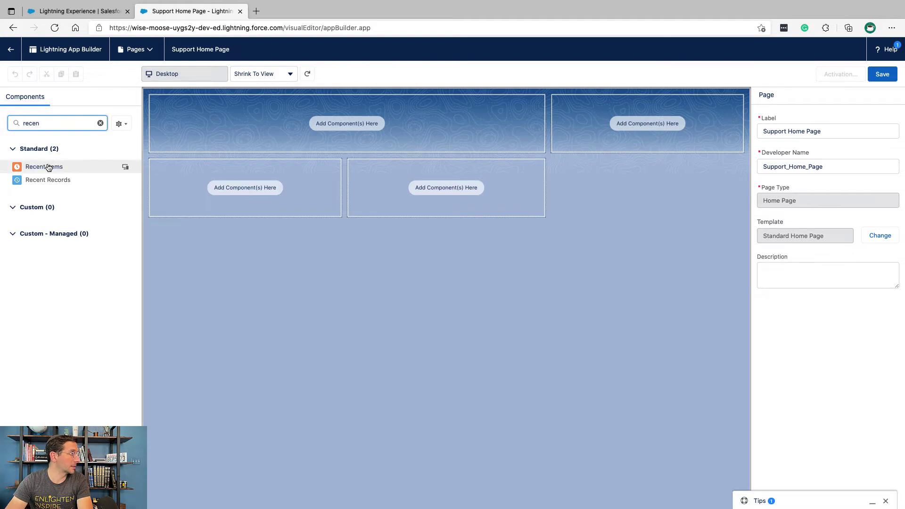
drag(48, 168, 186, 137)
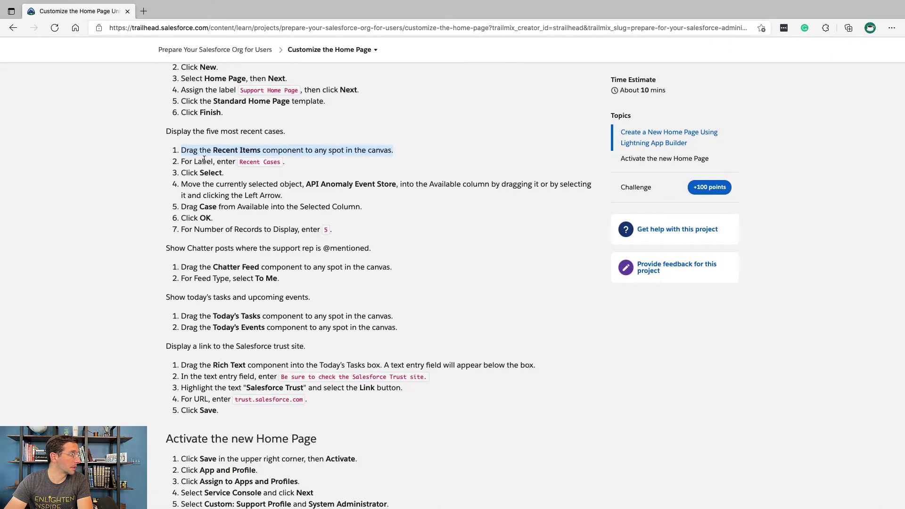
drag(239, 162, 279, 163)
key(super+c)
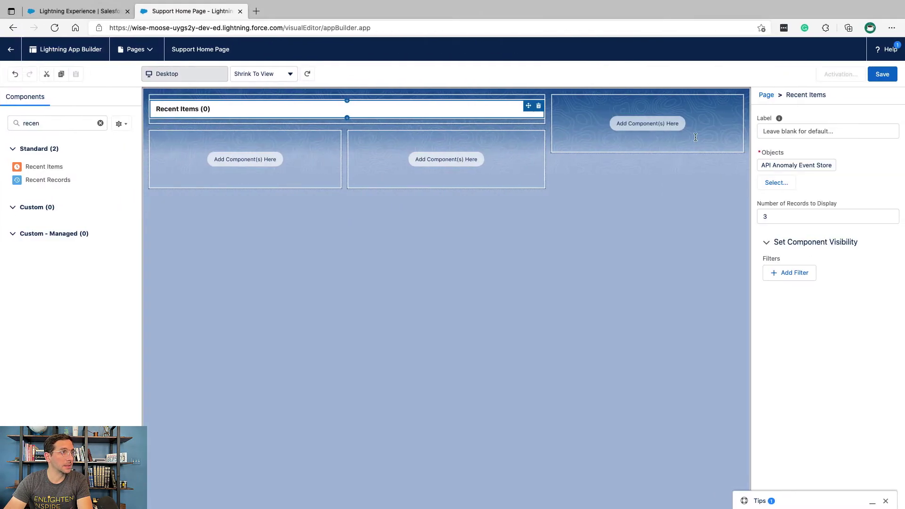
click(786, 132)
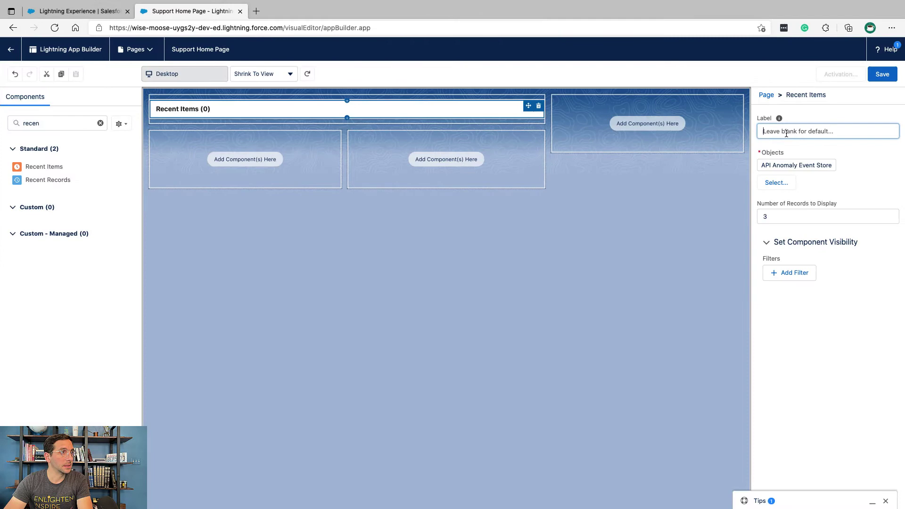
key(super+v)
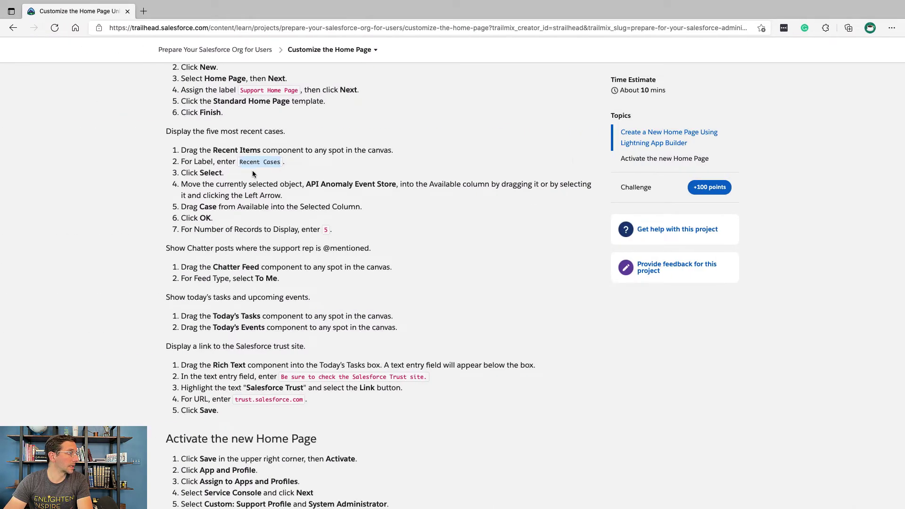
triple_click(225, 173)
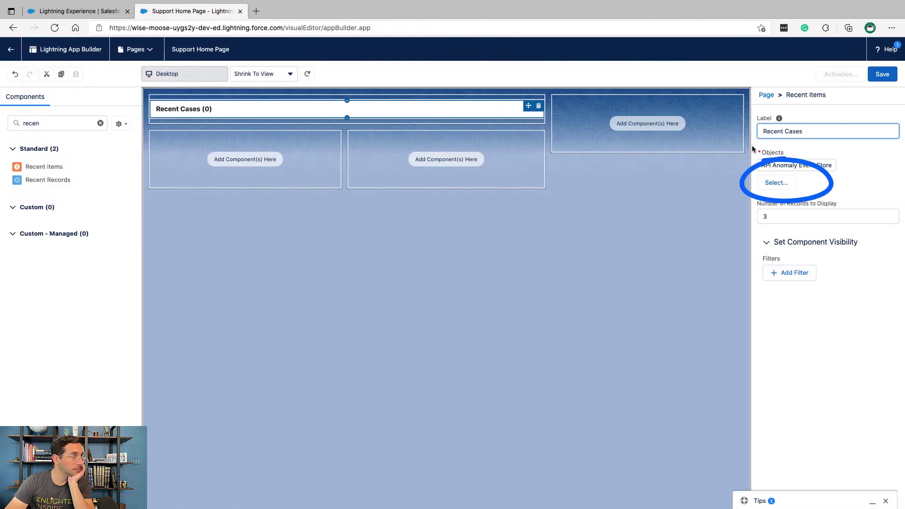
Remove API Anomaly Event Store from the Recent Cases component's selected objects
click(766, 182)
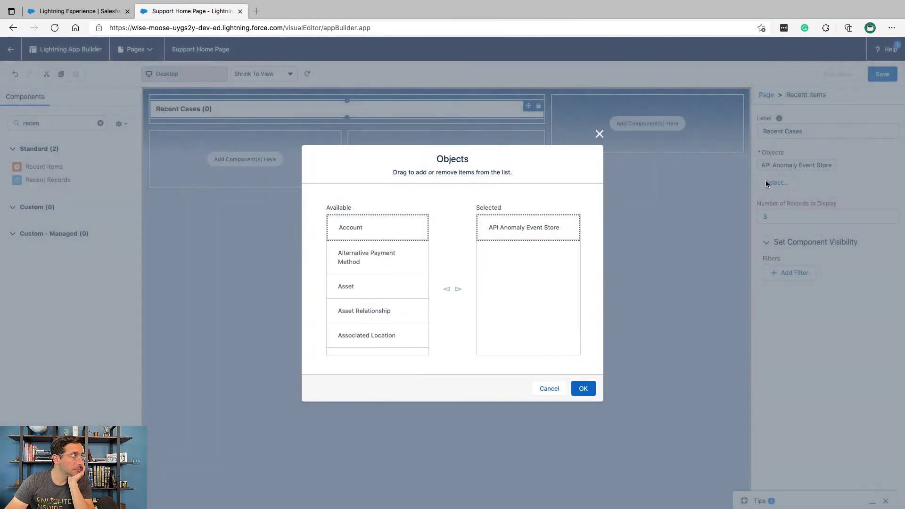
key(ctrl+Left)
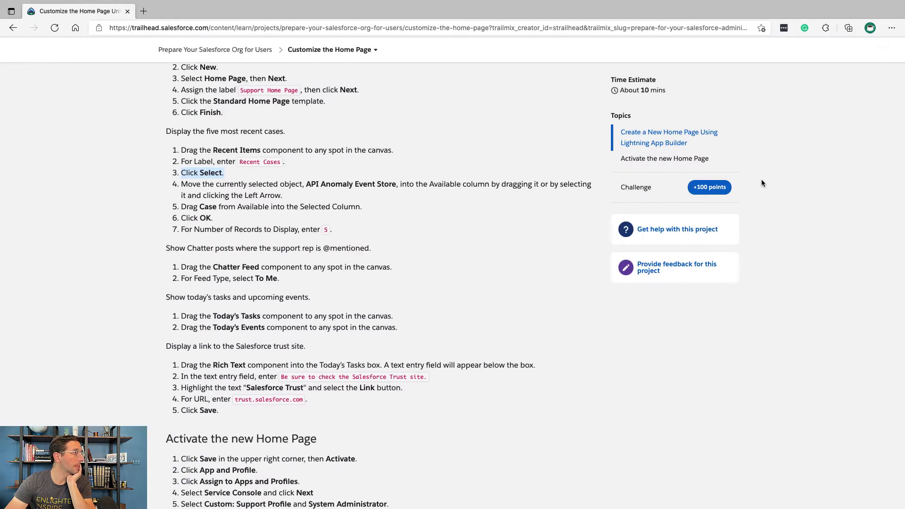
triple_click(283, 195)
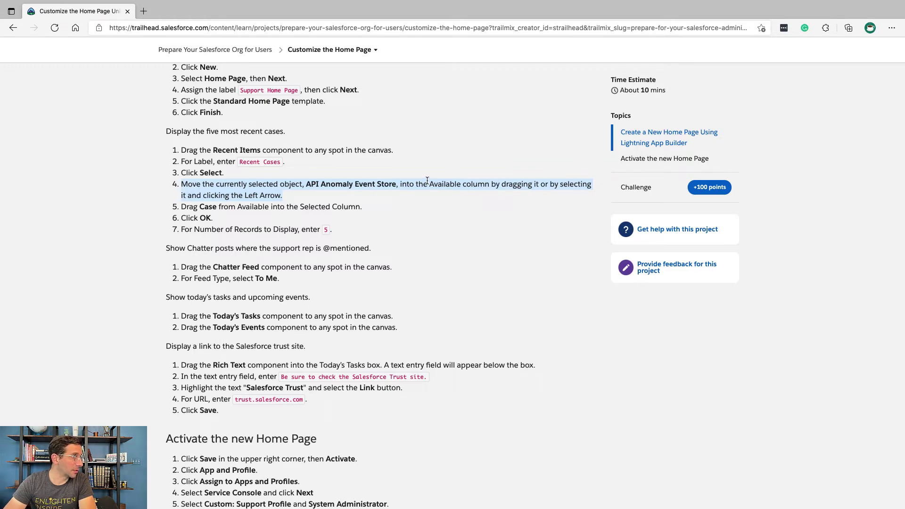
key(ctrl+Right)
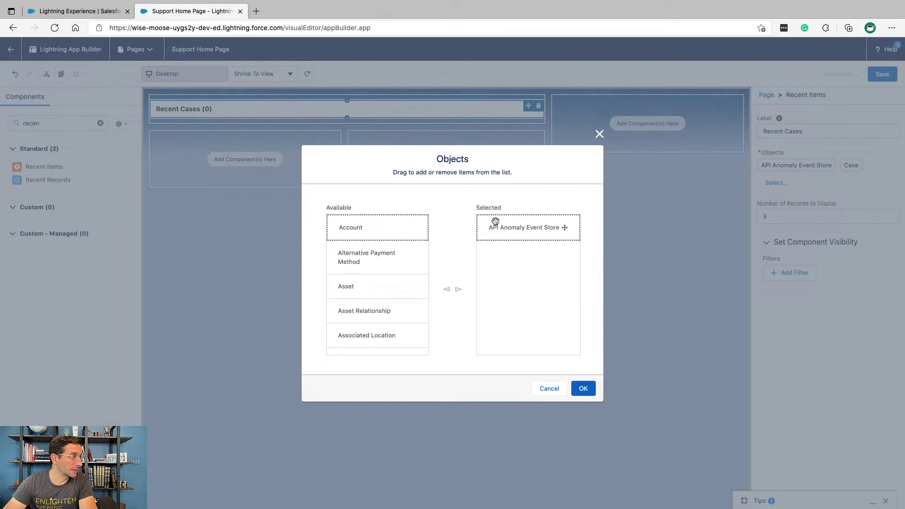
click(447, 292)
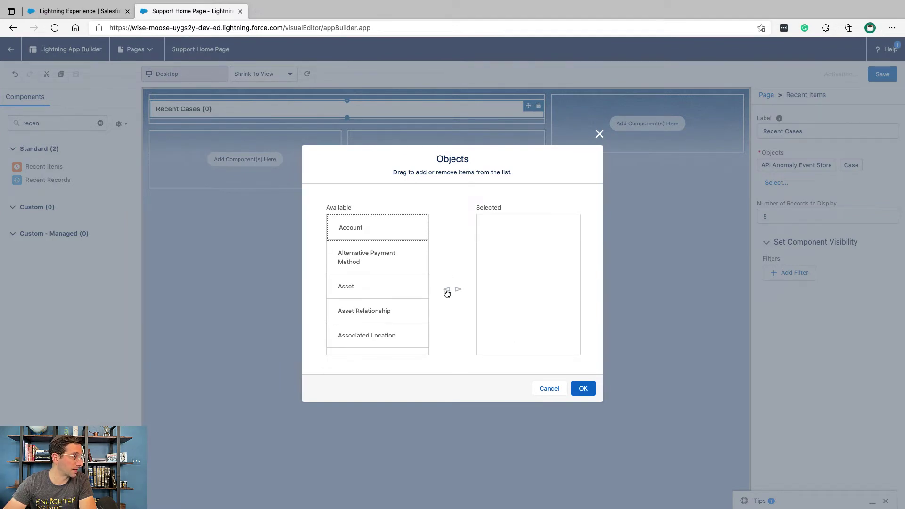
Make Case the only selected object for Recent Cases and confirm
key(ctrl+Left)
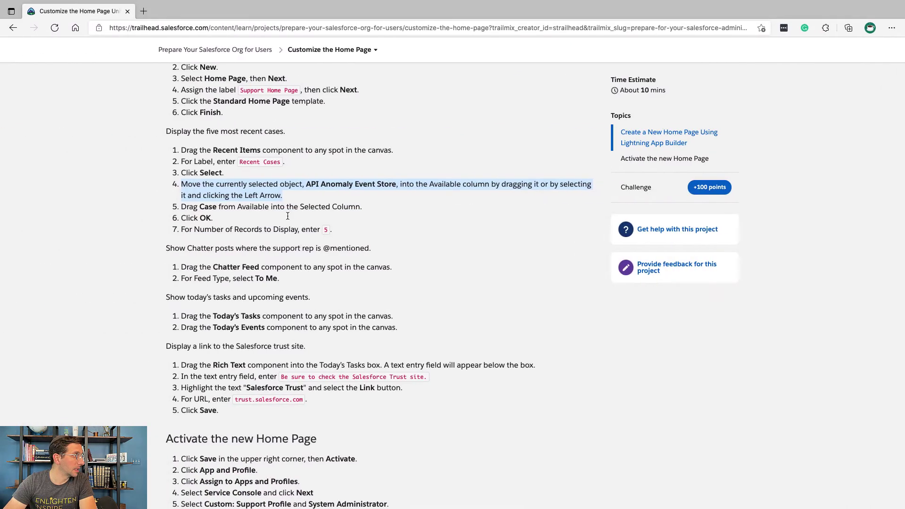
triple_click(284, 207)
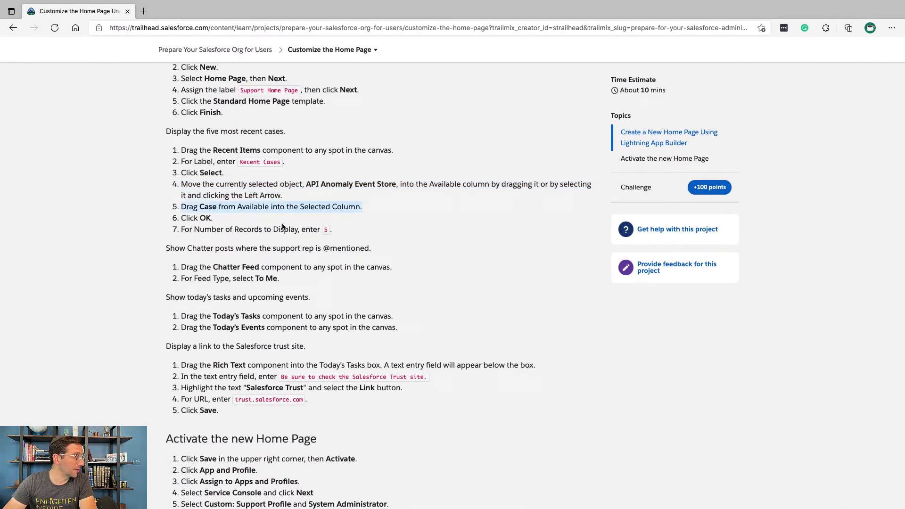
click(276, 219)
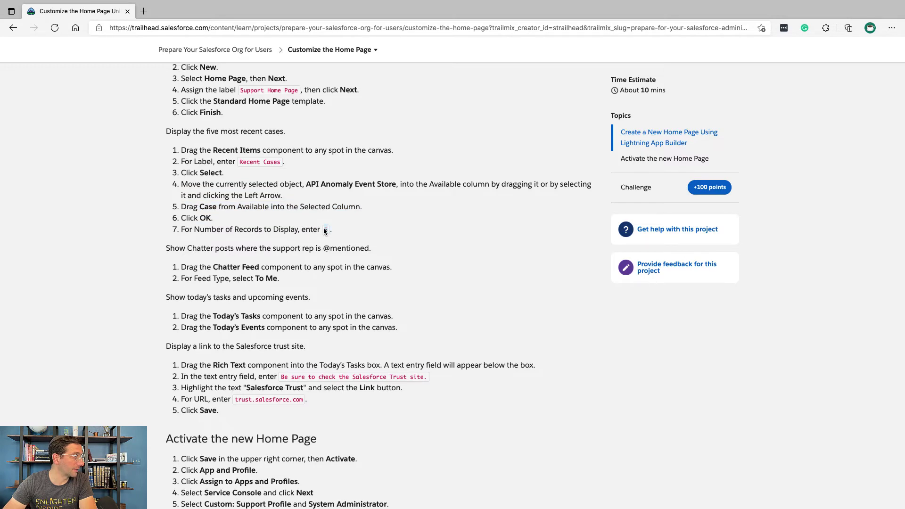
key(ctrl+Right)
scroll(354, 261, down, 5)
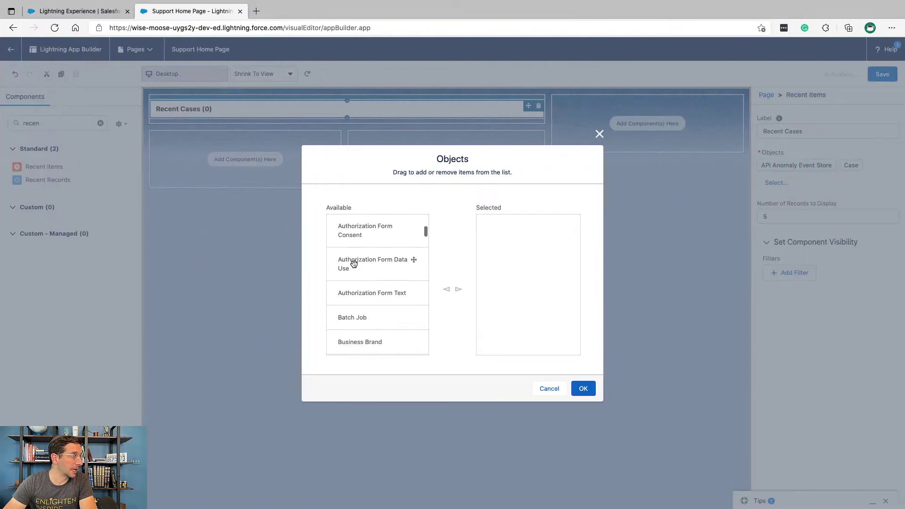
scroll(353, 264, down, 10)
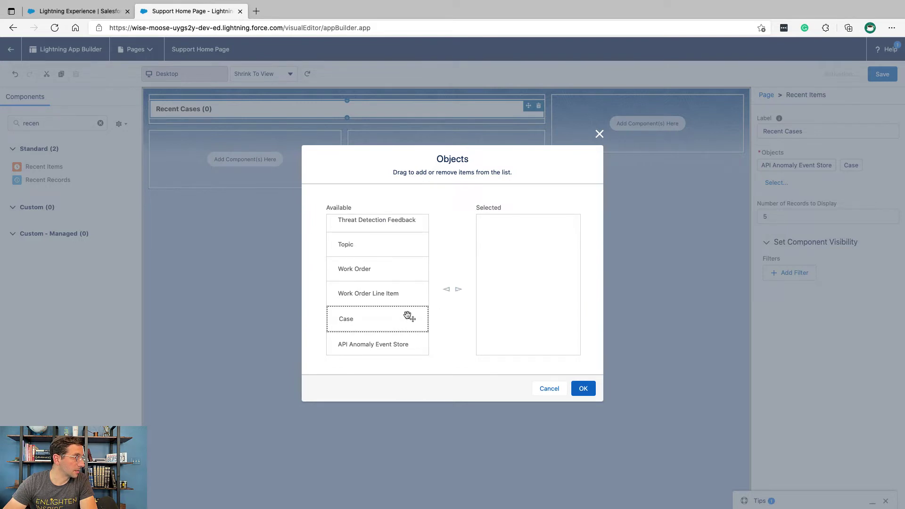
drag(408, 315, 547, 242)
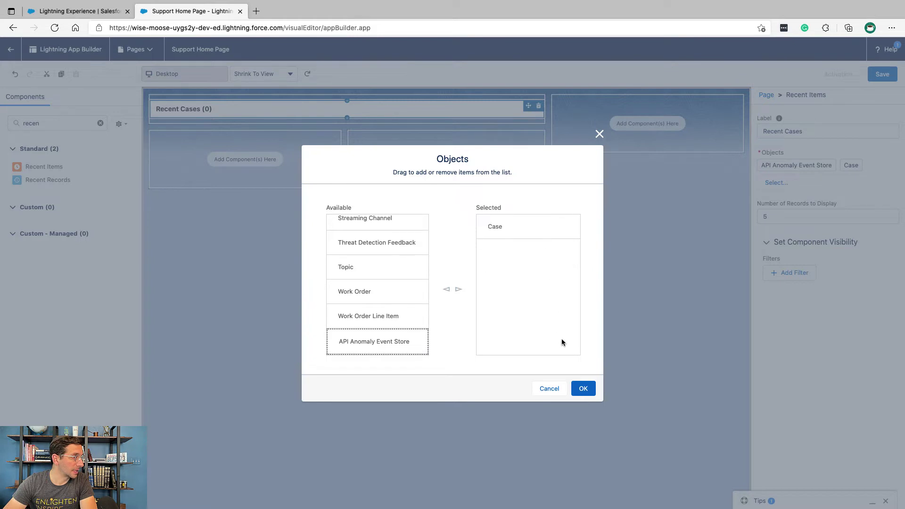
click(584, 389)
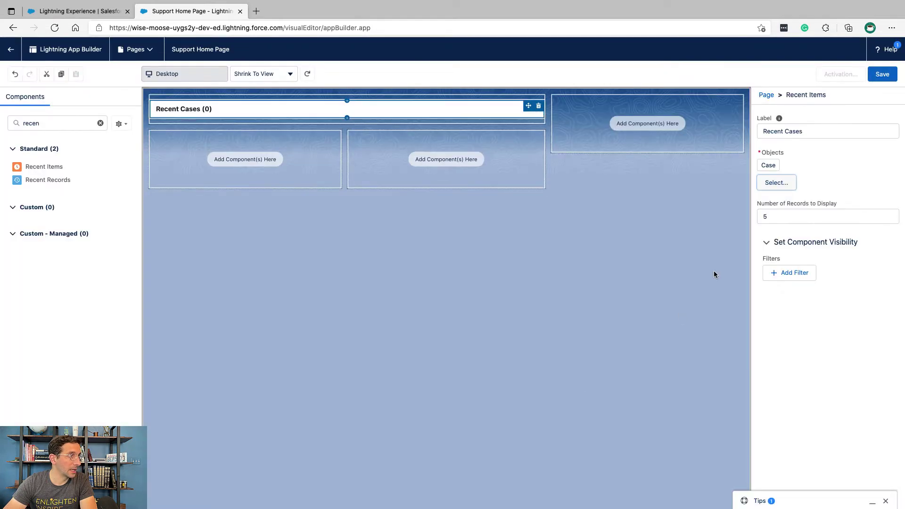
Set Number of Records to 5 and review the Chatter Feed instructions
key(Tab)
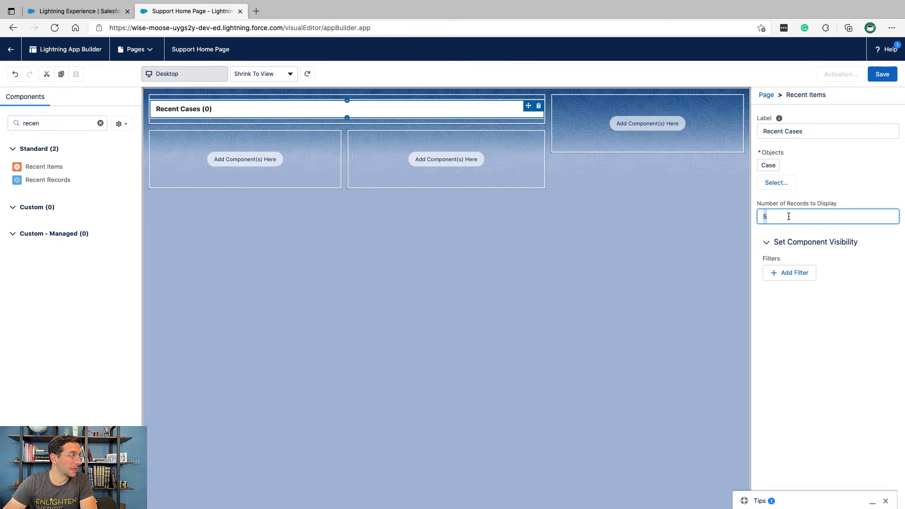
key(alt+Tab)
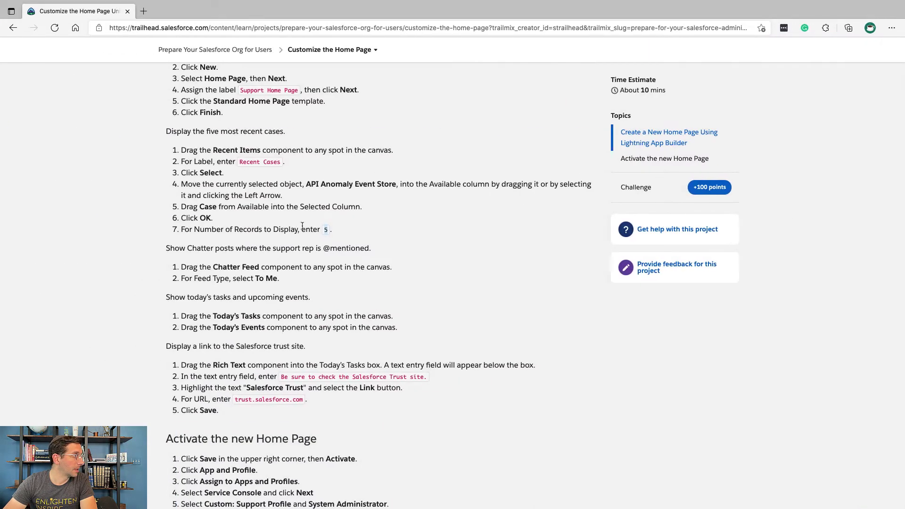
triple_click(267, 248)
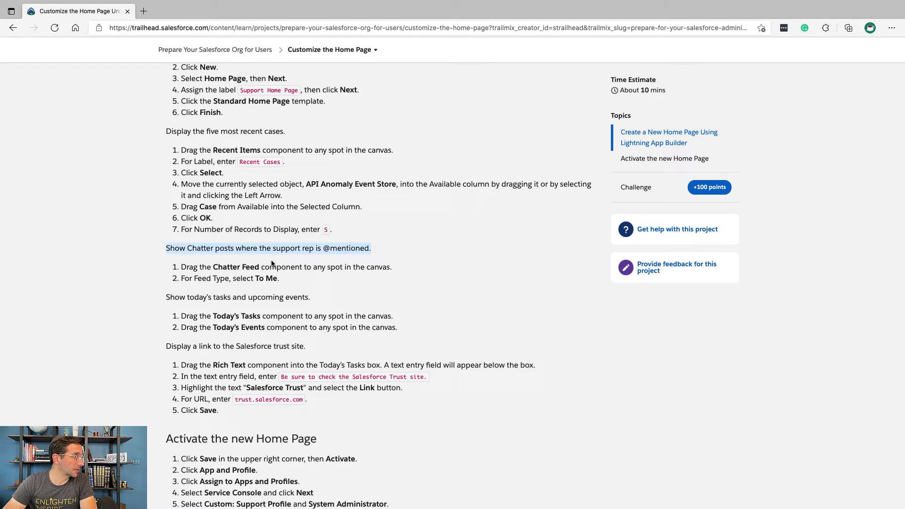
scroll(294, 257, down, 2)
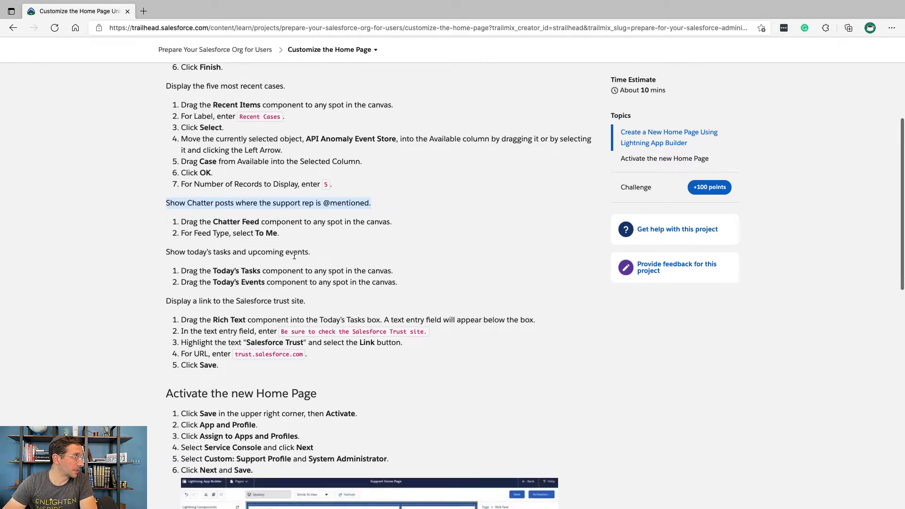
key(ctrl+Right)
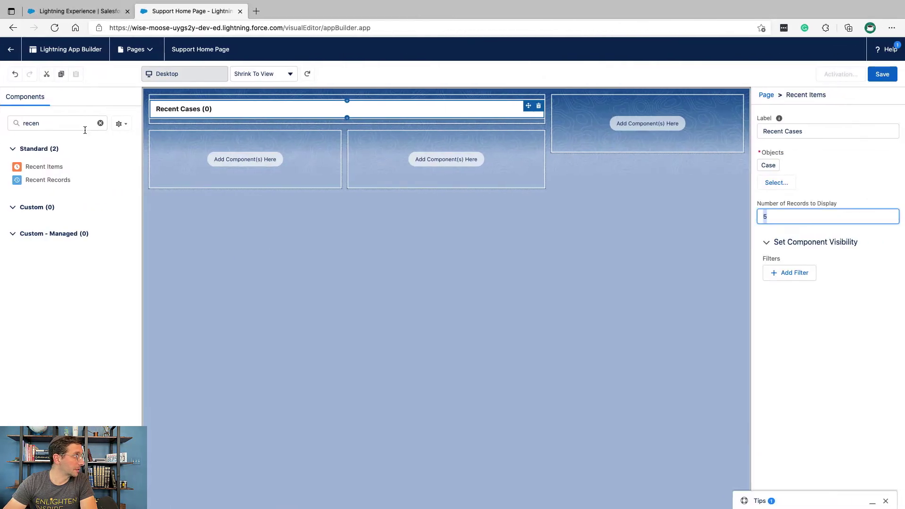
Search components for 'chatter' and place Chatter Feed in the top-right region
double_click(79, 122)
text(cha)
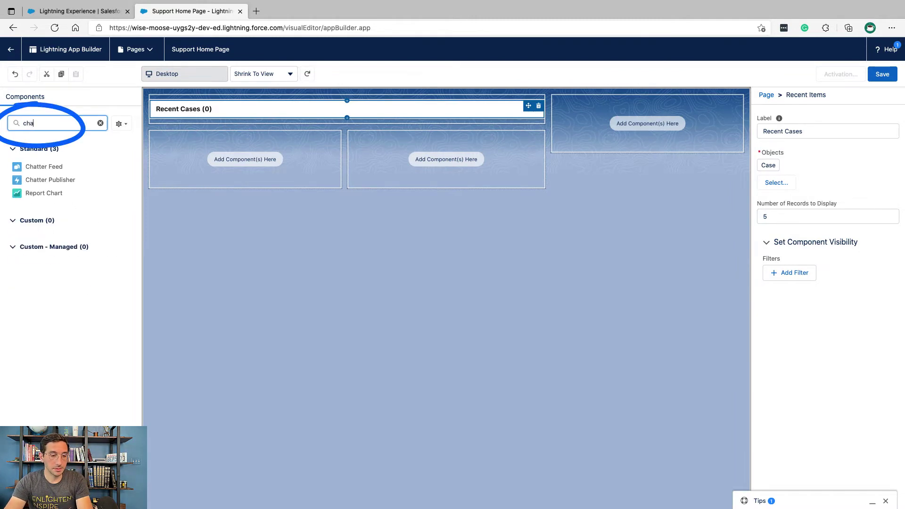
text(tter)
click(42, 170)
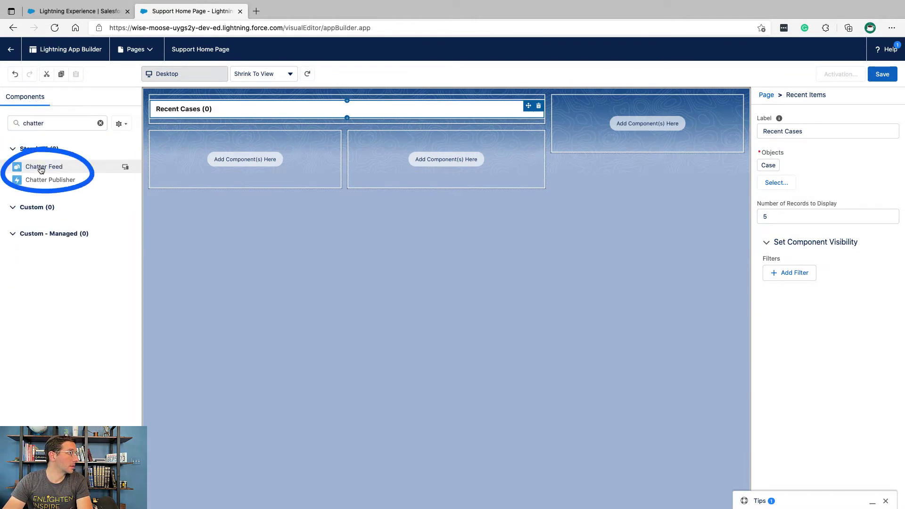
drag(41, 170, 583, 110)
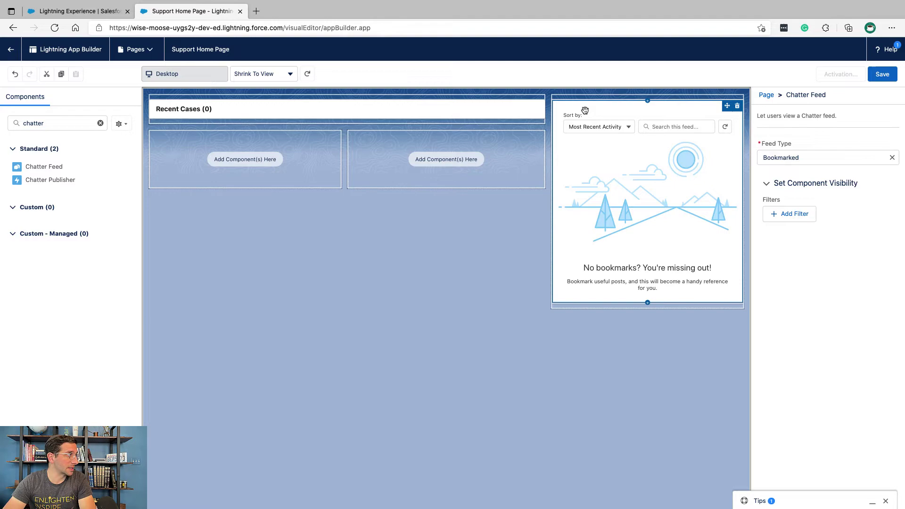
Set the Chatter Feed's Feed Type to To Me
key(ctrl+Left)
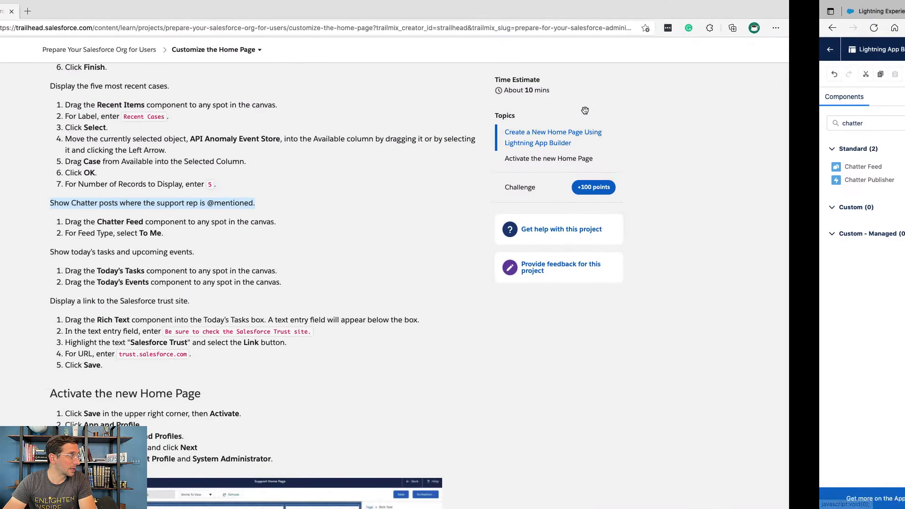
triple_click(295, 222)
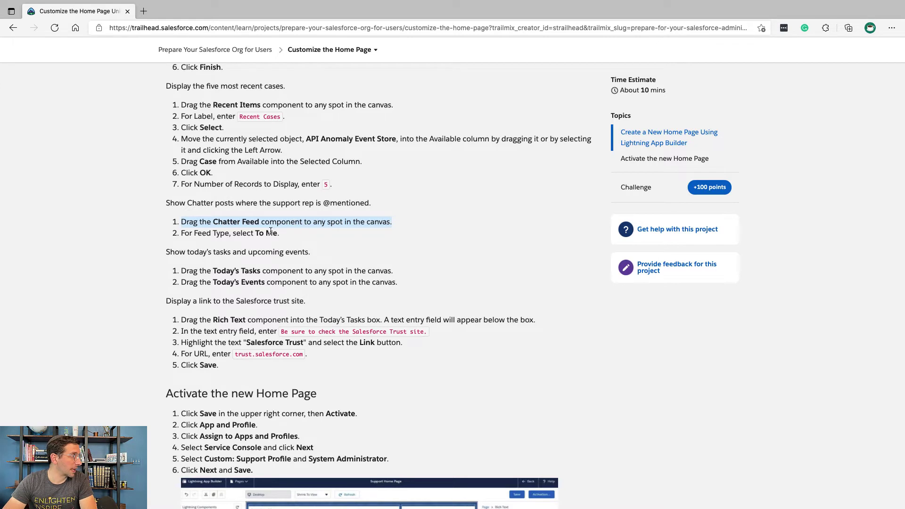
key(ctrl+Right)
click(279, 231)
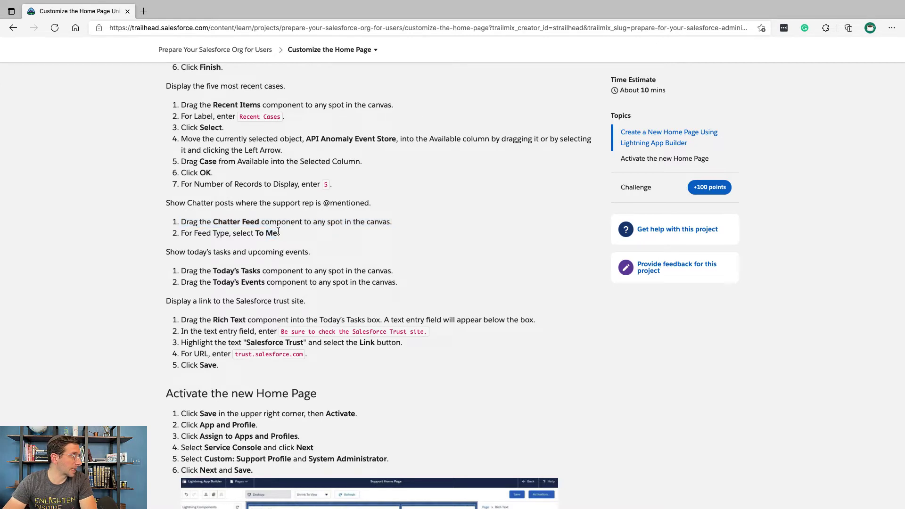
drag(279, 231, 255, 232)
key(ctrl+Right)
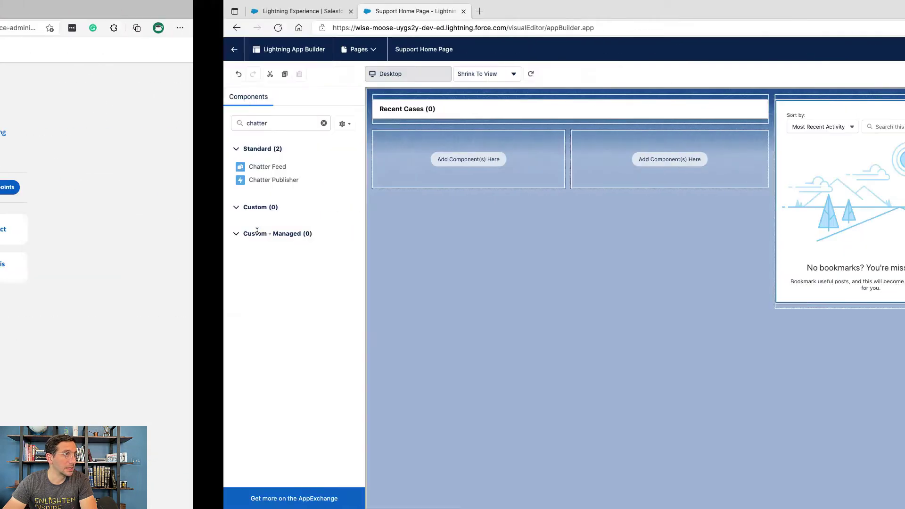
click(787, 158)
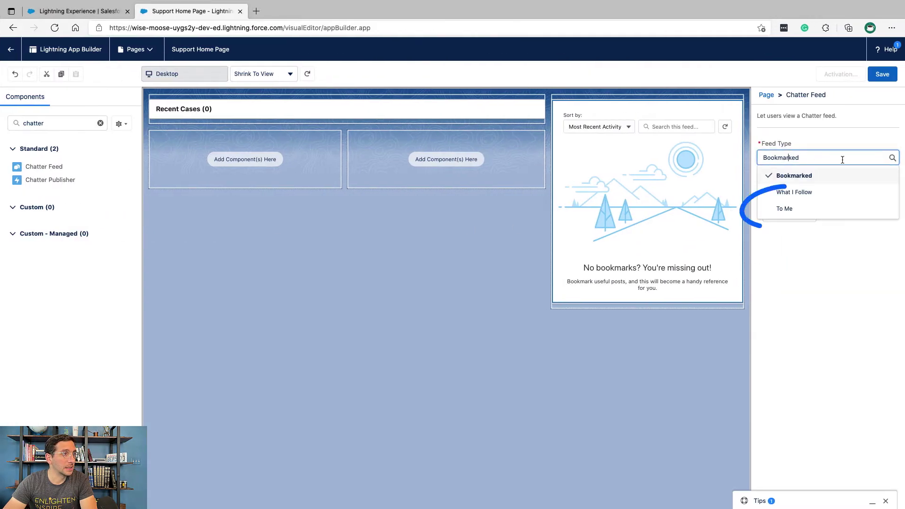
click(826, 210)
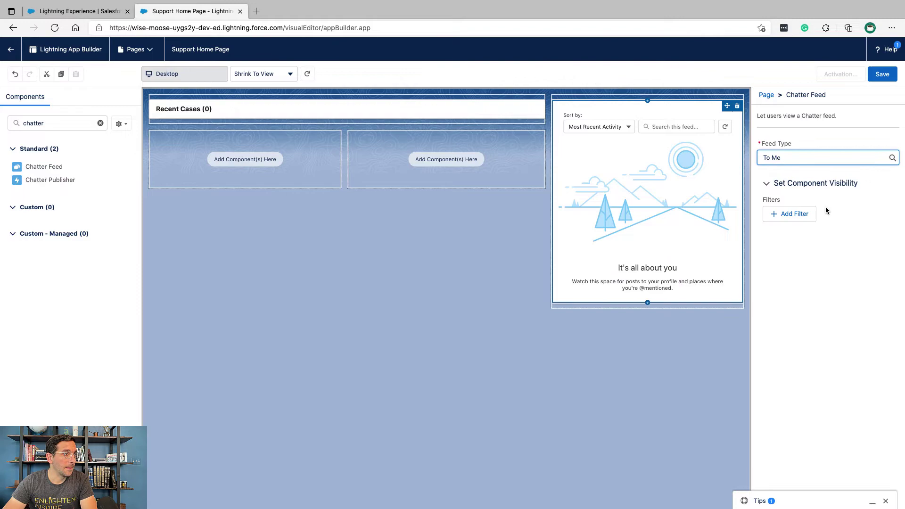
key(ctrl+Left)
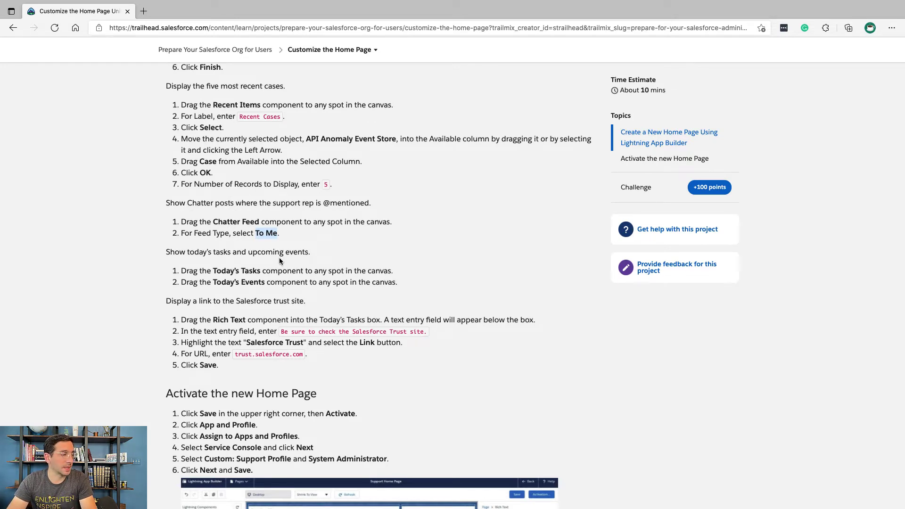
Review the Trailhead steps for adding Today's Tasks and Today's Events
triple_click(282, 253)
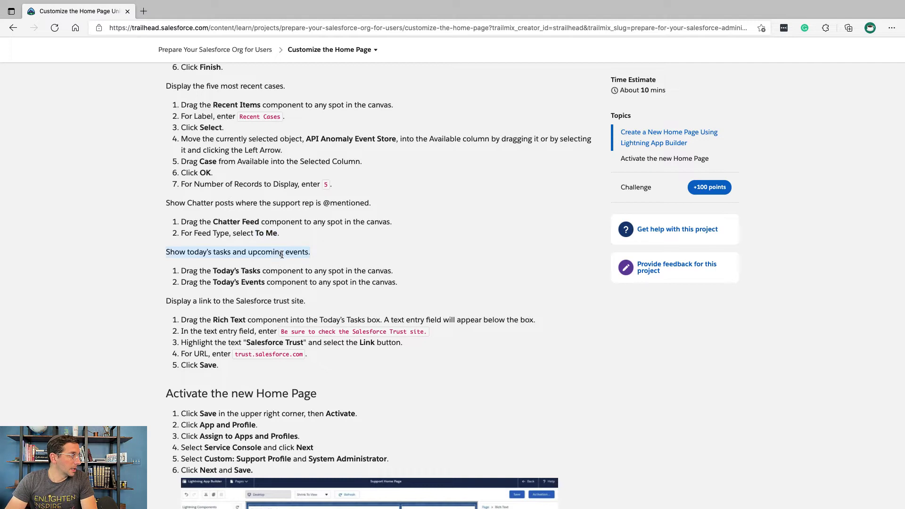
scroll(282, 255, down, 5)
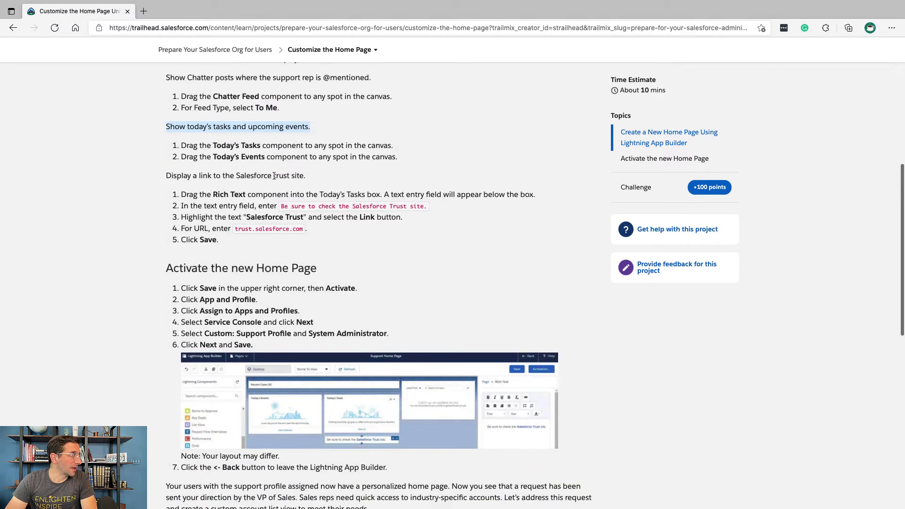
triple_click(274, 145)
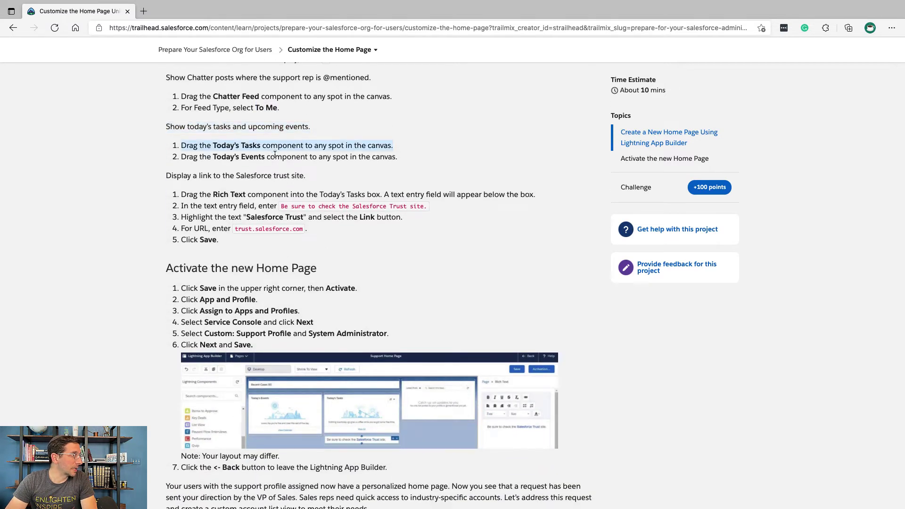
triple_click(275, 155)
click(275, 155)
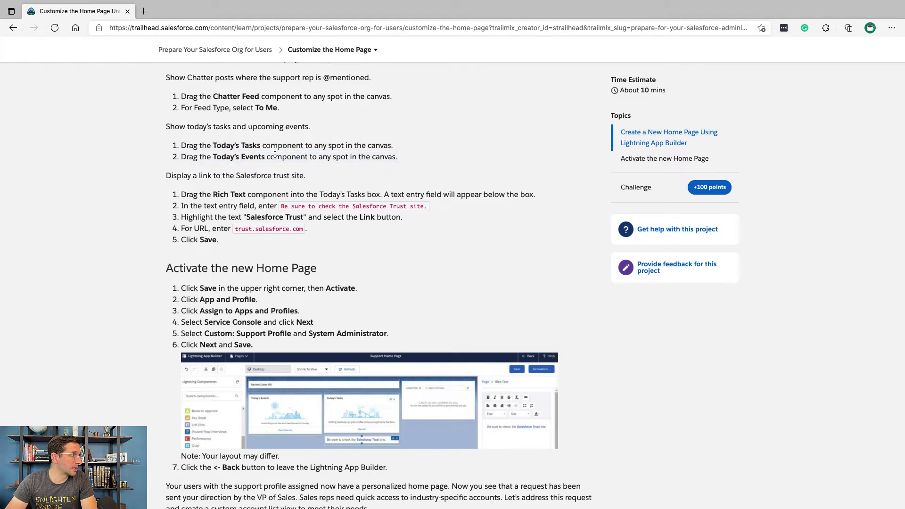
key(ctrl+Right)
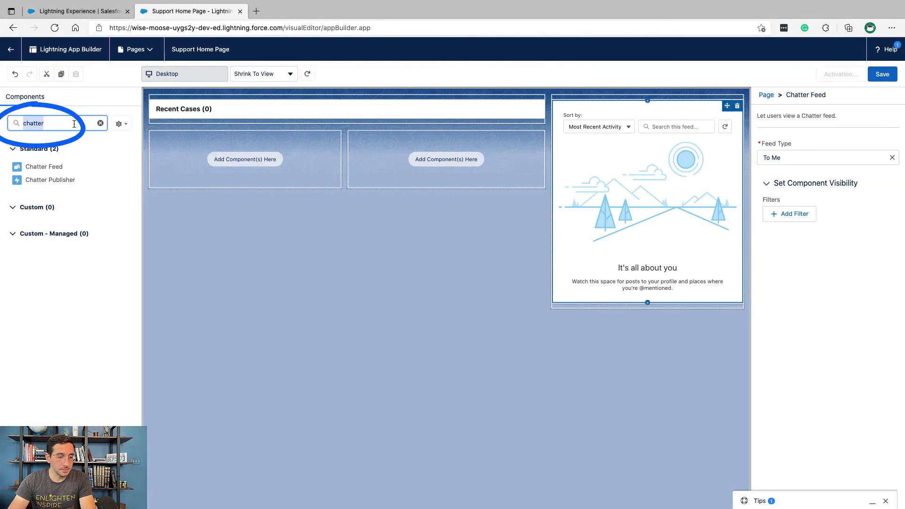
Place Today's Events in the left region and Today's Tasks in the middle region
text(today)
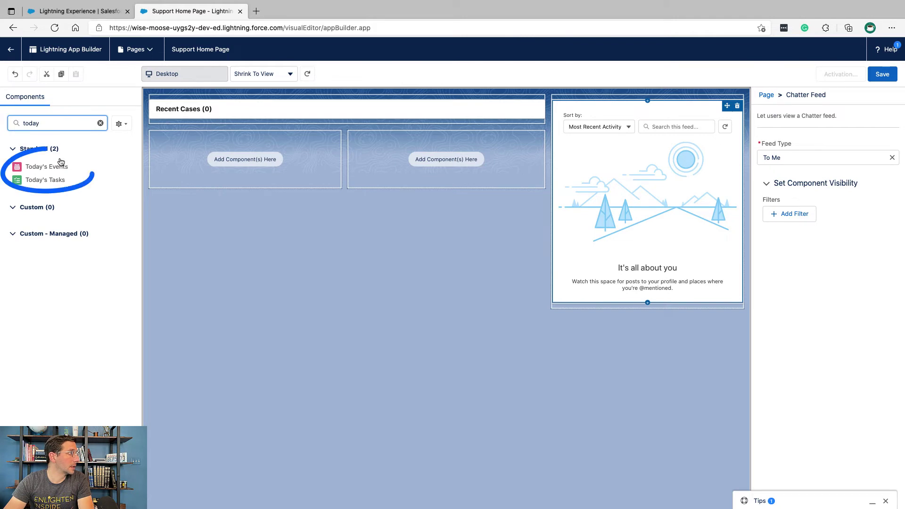
drag(57, 168, 184, 155)
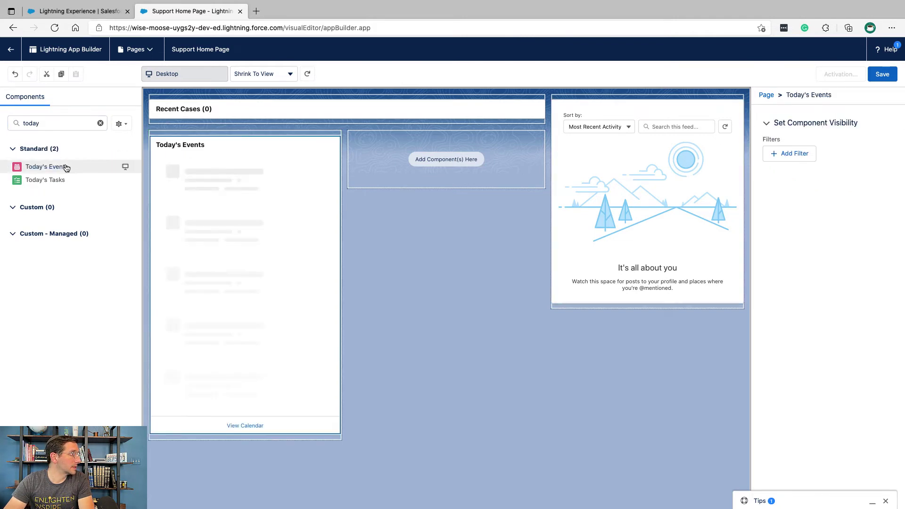
drag(45, 182, 356, 161)
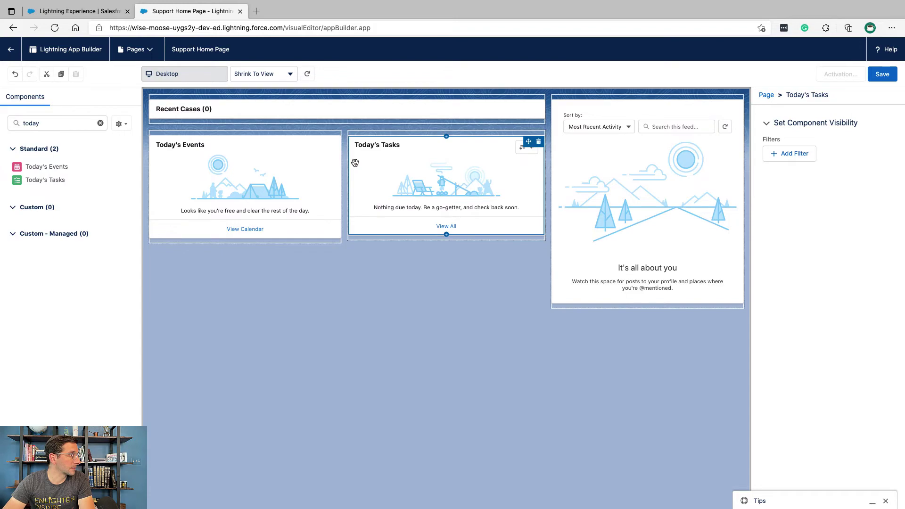
Read the Trailhead steps for adding a Rich Text link to the Salesforce Trust site
key(ctrl+Left)
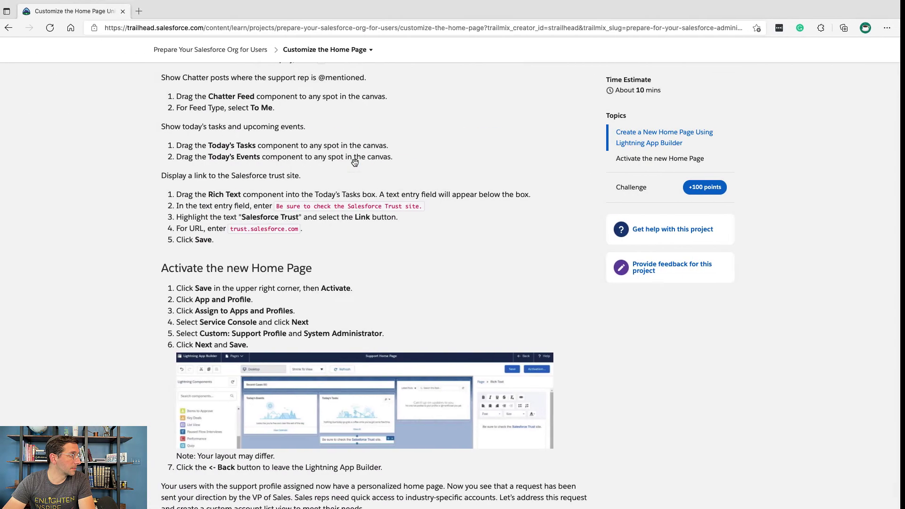
triple_click(278, 175)
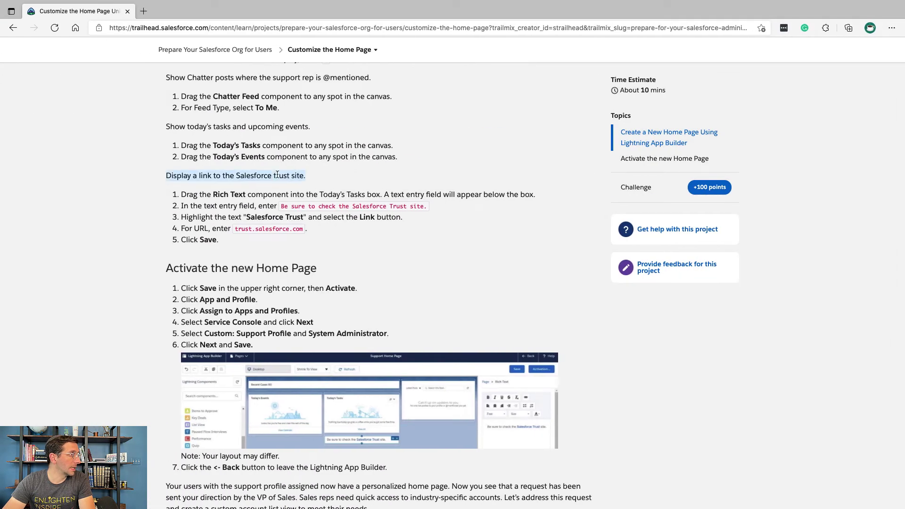
scroll(278, 174, down, 2)
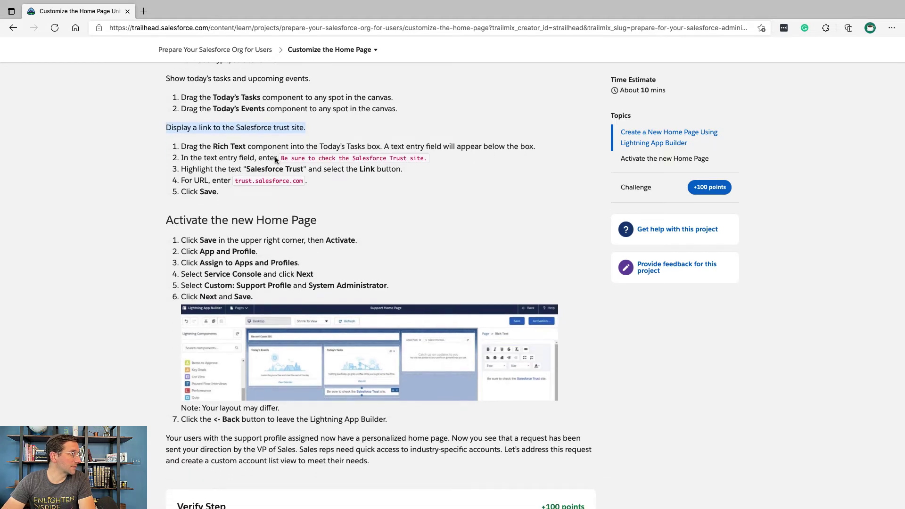
click(246, 146)
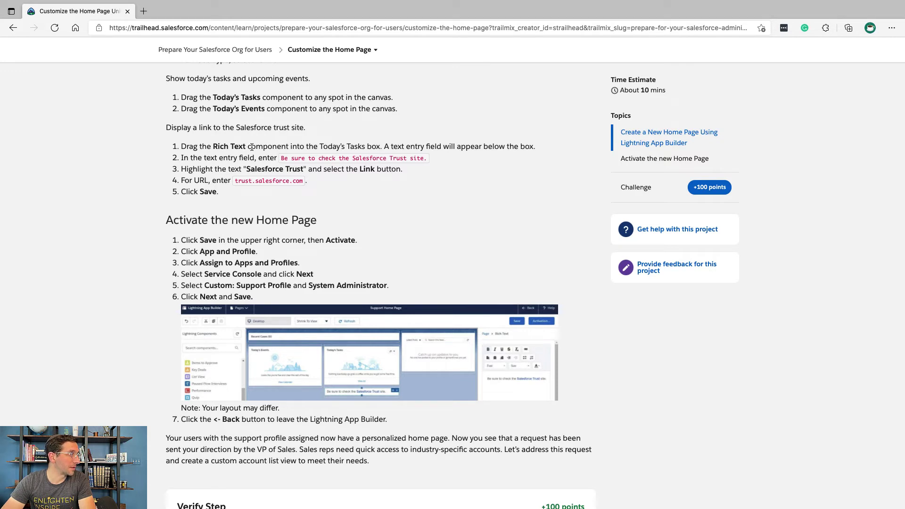
triple_click(251, 148)
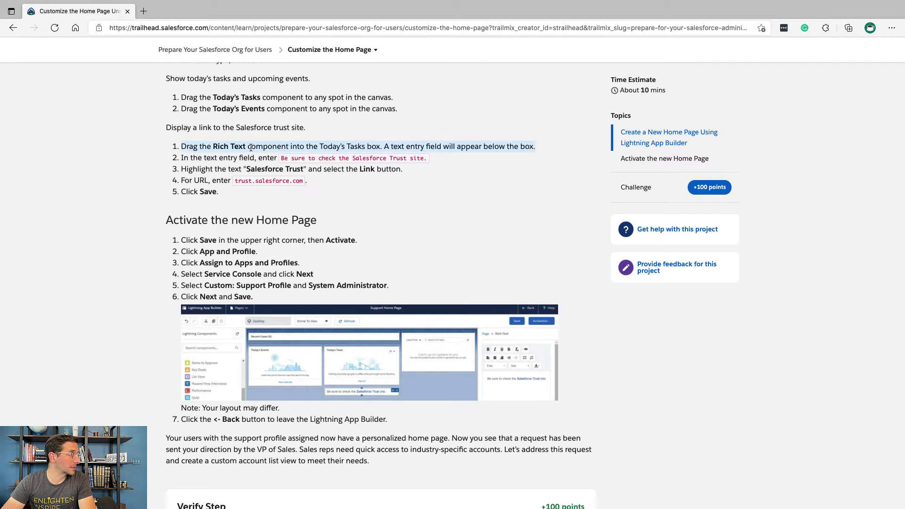
key(ctrl+Right)
Add a Rich Text component below Today's Tasks reading 'Be sure to check the Salesforce Trust site.'
triple_click(86, 123)
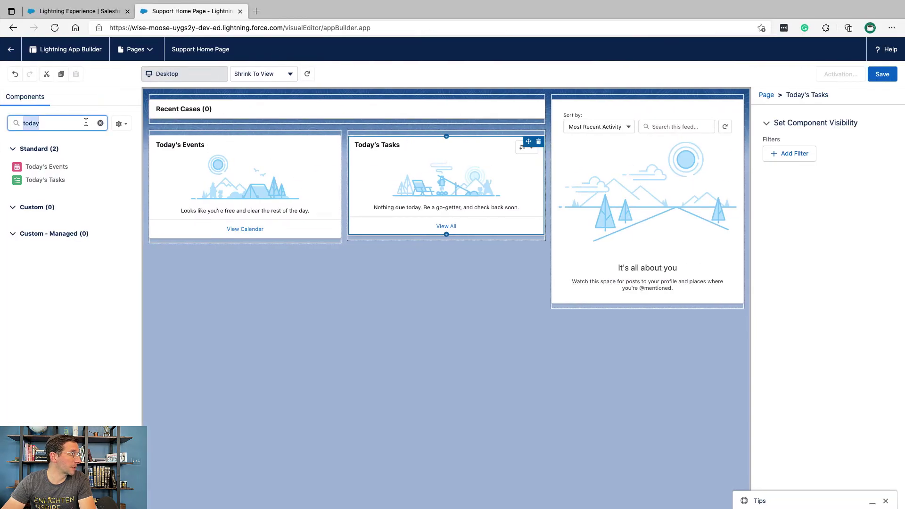
text(rich text)
drag(38, 167, 363, 232)
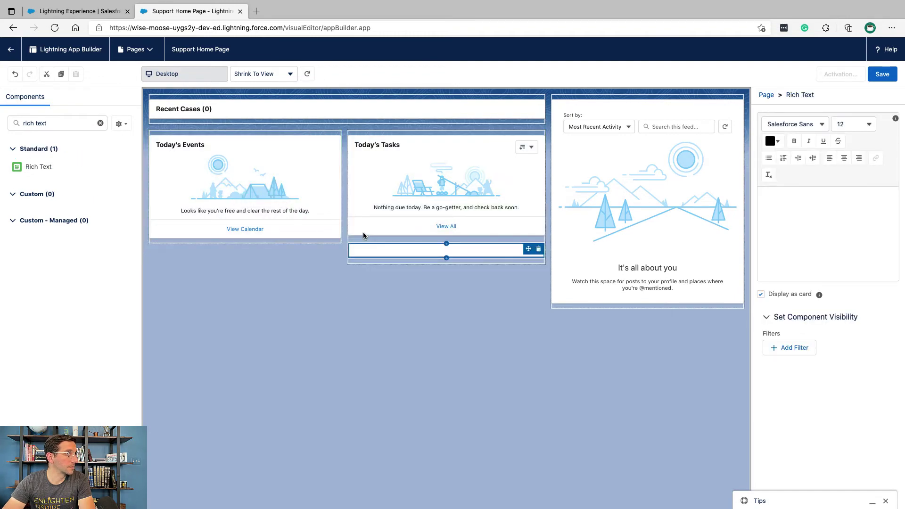
key(ctrl+Left)
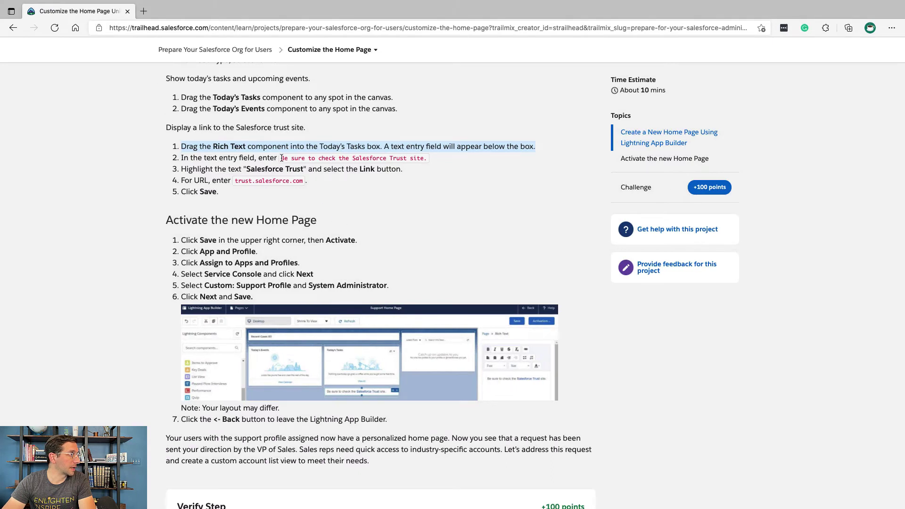
drag(282, 158, 426, 160)
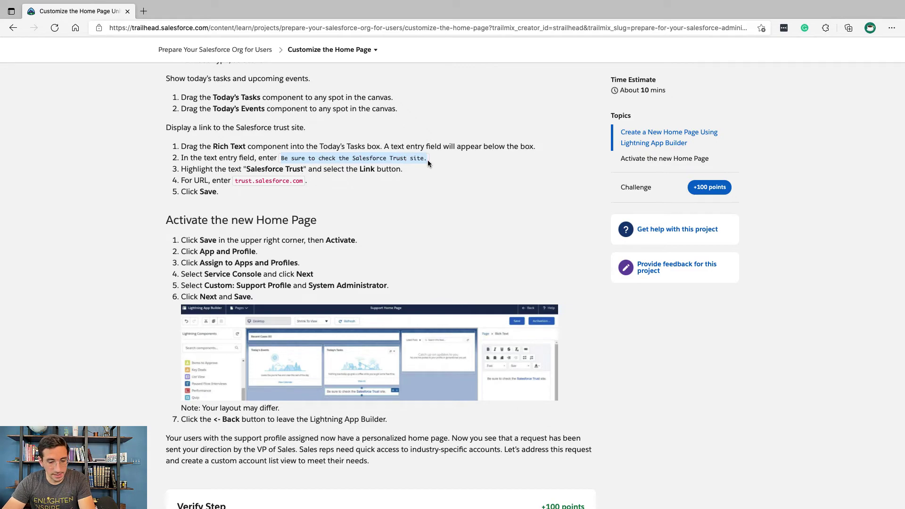
key(ctrl+Right)
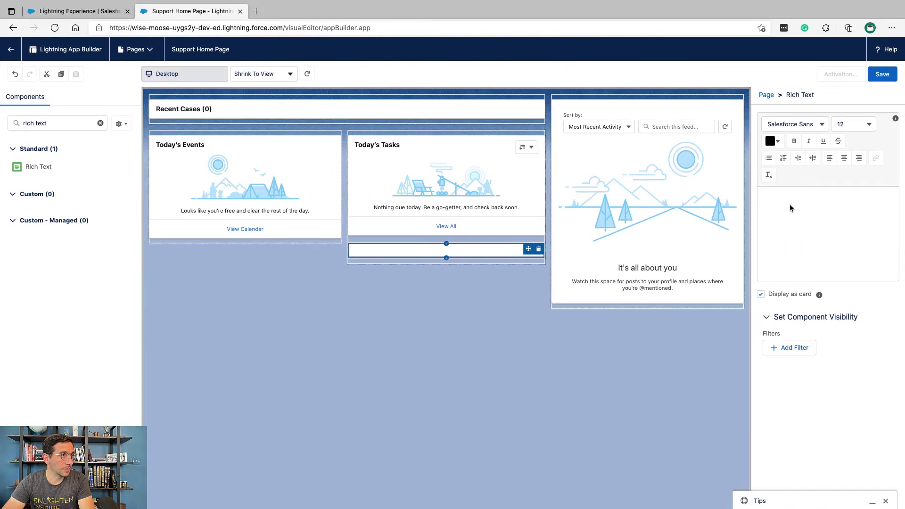
click(790, 205)
text(Be sure to check the Salesforce Trust site.)
Link the words 'Salesforce Trust' in the note to trust.salesforce.com
key(ctrl+Left)
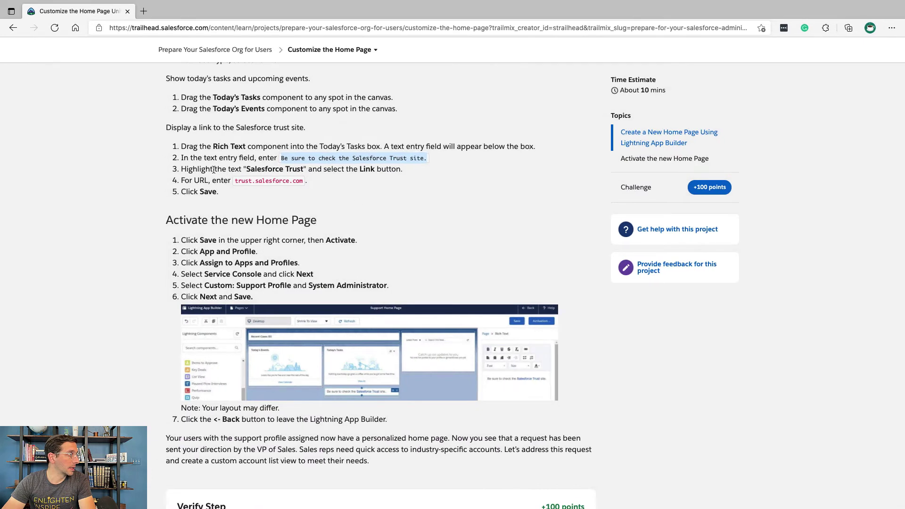
drag(216, 170, 248, 172)
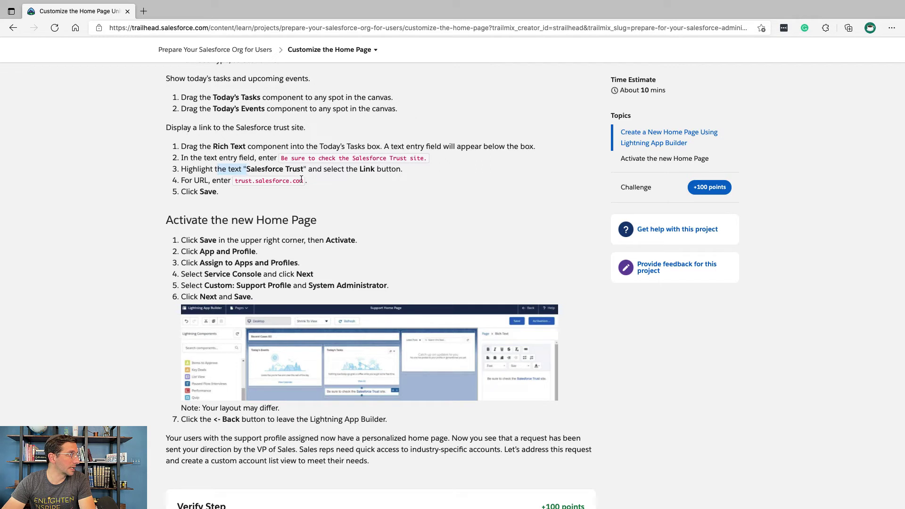
drag(304, 182, 236, 179)
key(ctrl+c)
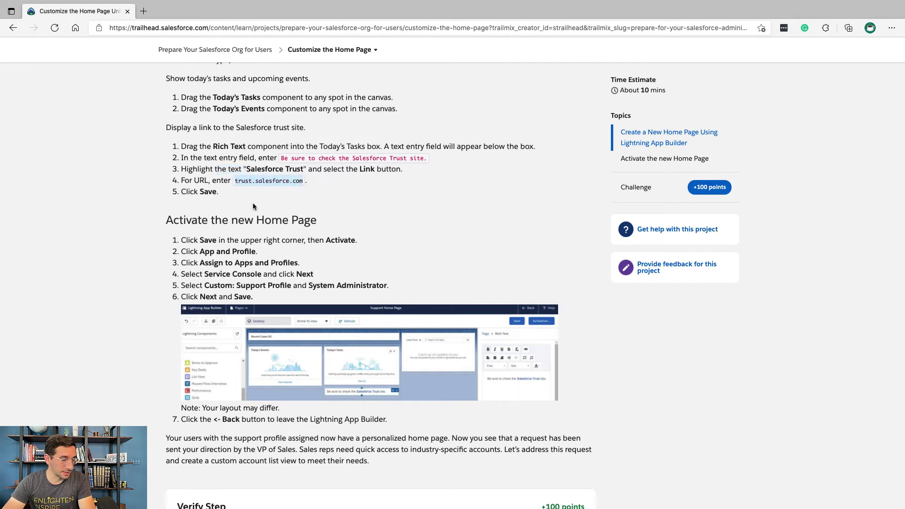
key(ctrl+Right)
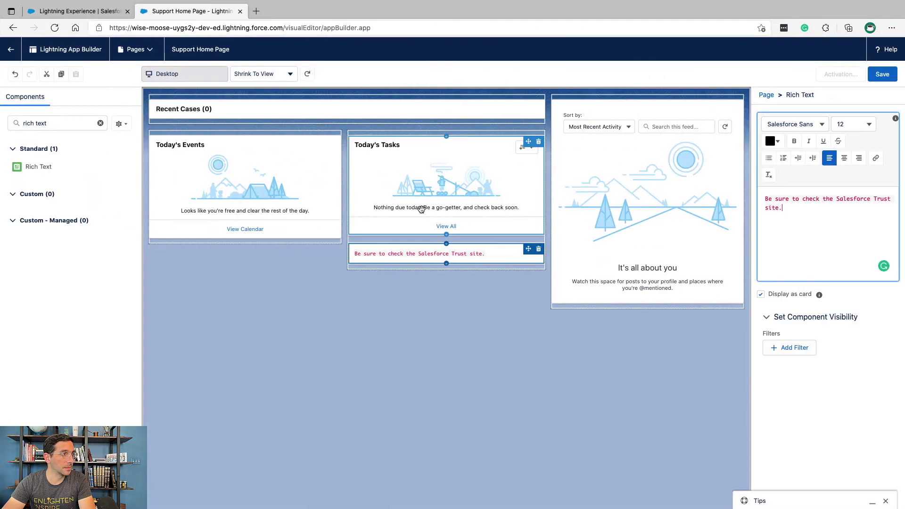
drag(836, 199, 892, 200)
click(885, 159)
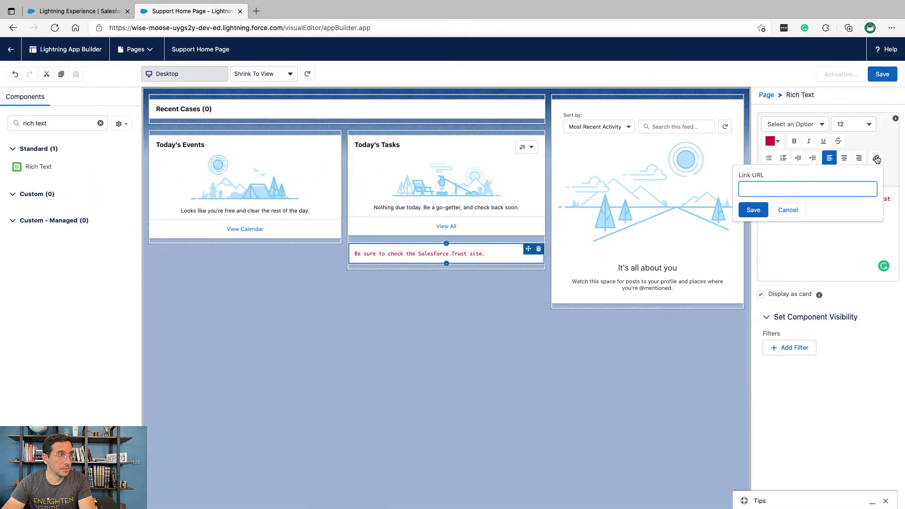
key(ctrl+v)
click(753, 210)
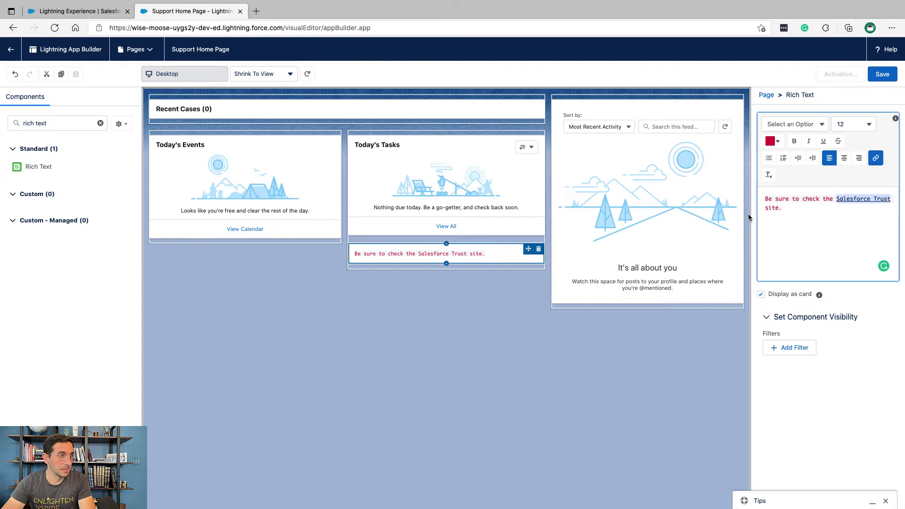
key(ctrl+Left)
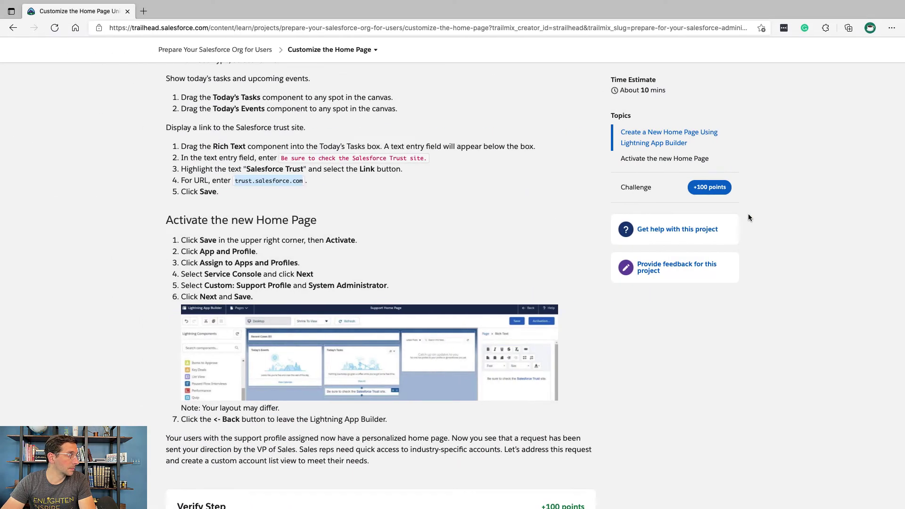
scroll(639, 247, down, 2)
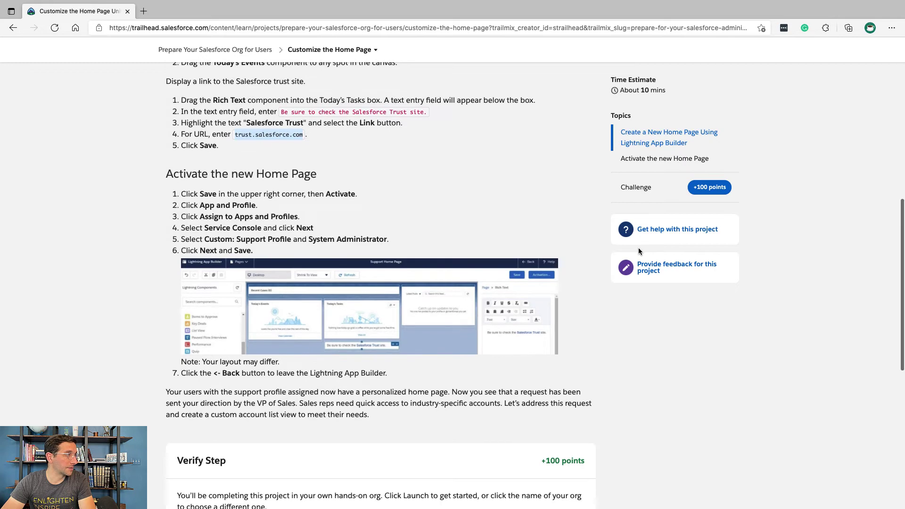
key(ctrl+Right)
Save the Support Home Page and start activating it
click(882, 75)
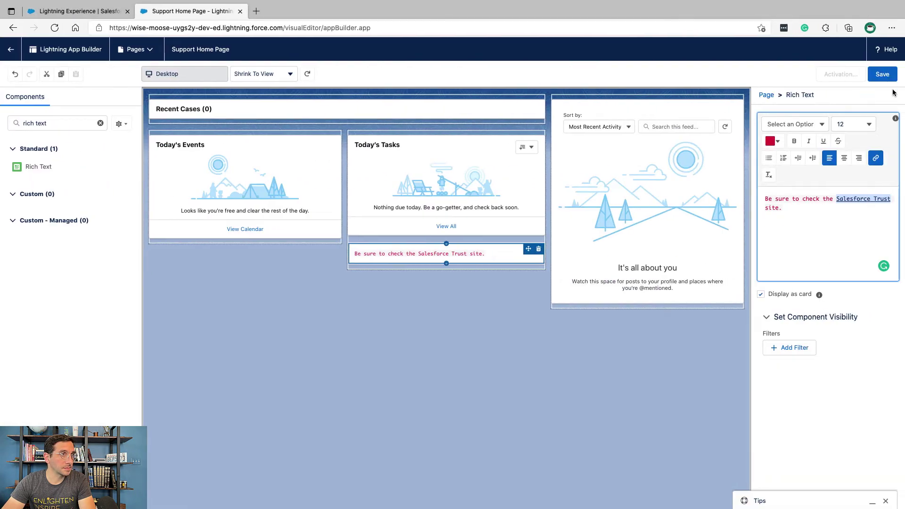
key(ctrl+Left)
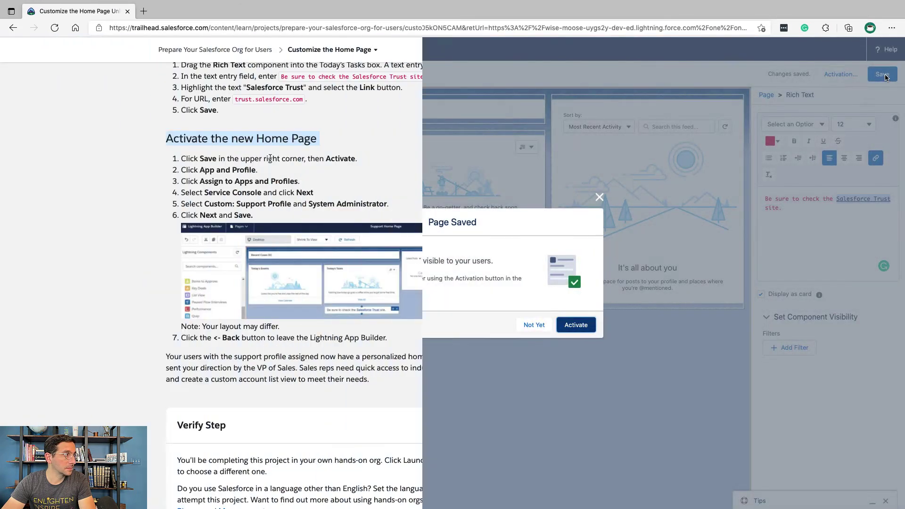
triple_click(270, 161)
key(ctrl+Right)
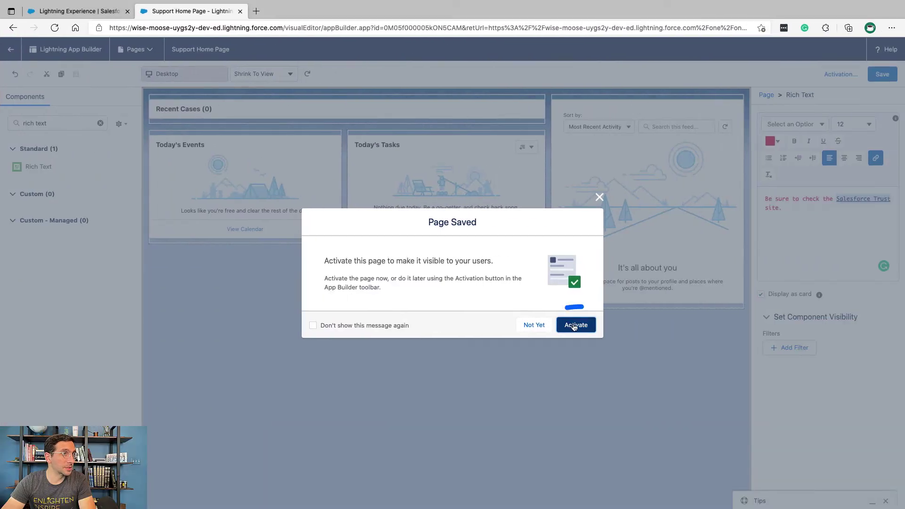
click(574, 326)
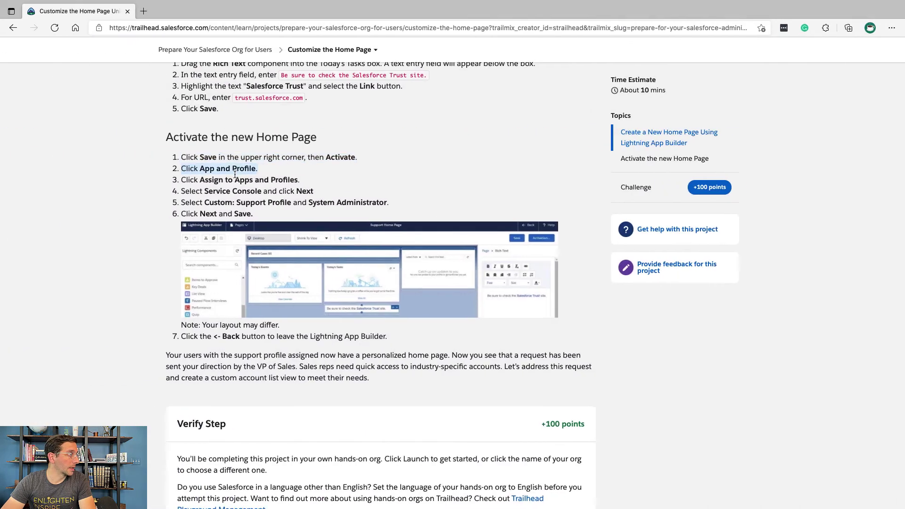
Choose Assign to Apps and Profiles under the App and Profile activation options
scroll(234, 174, down, 2)
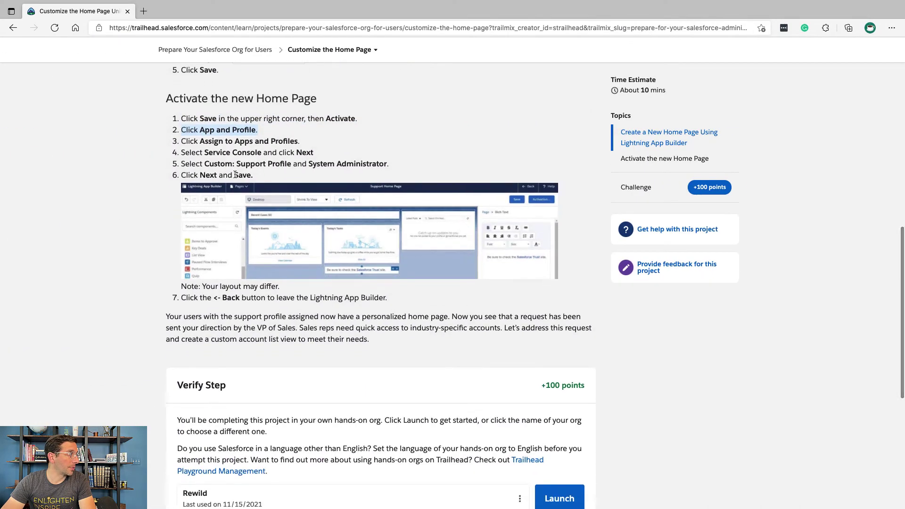
key(ctrl+Right)
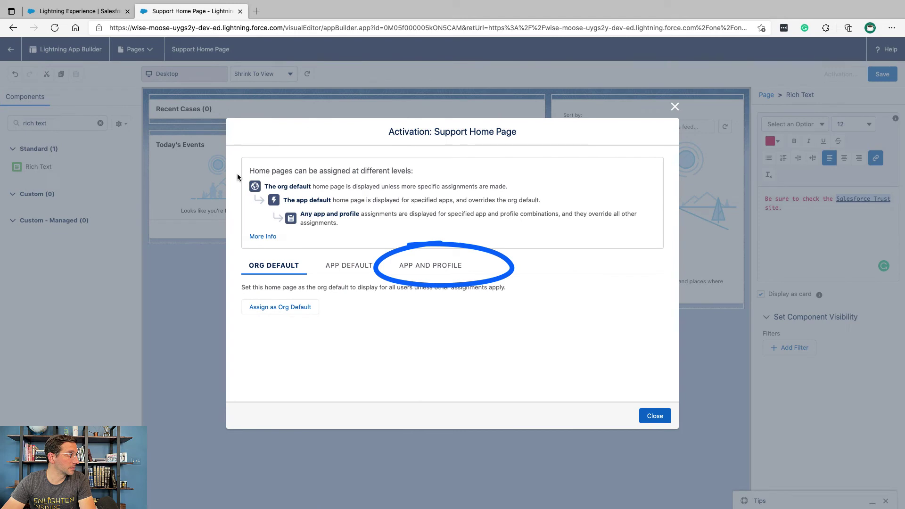
click(415, 266)
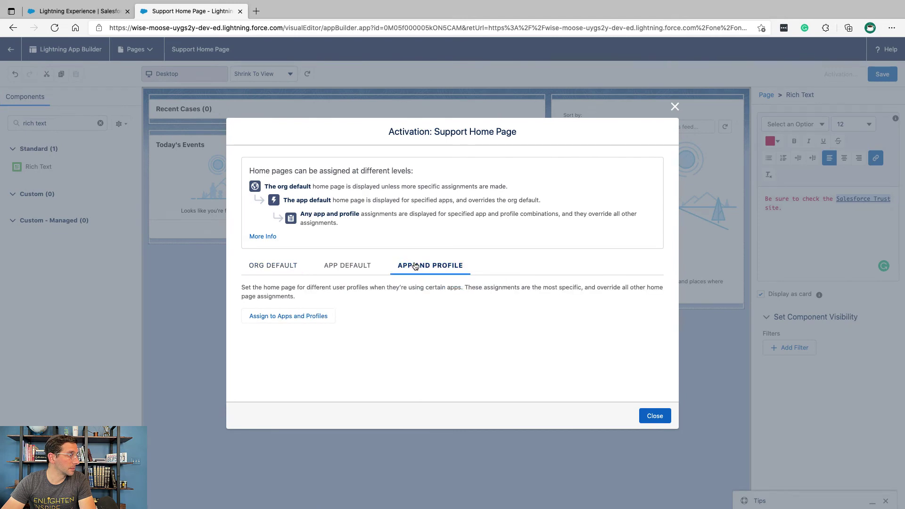
key(ctrl+Left)
scroll(249, 145, down, 1)
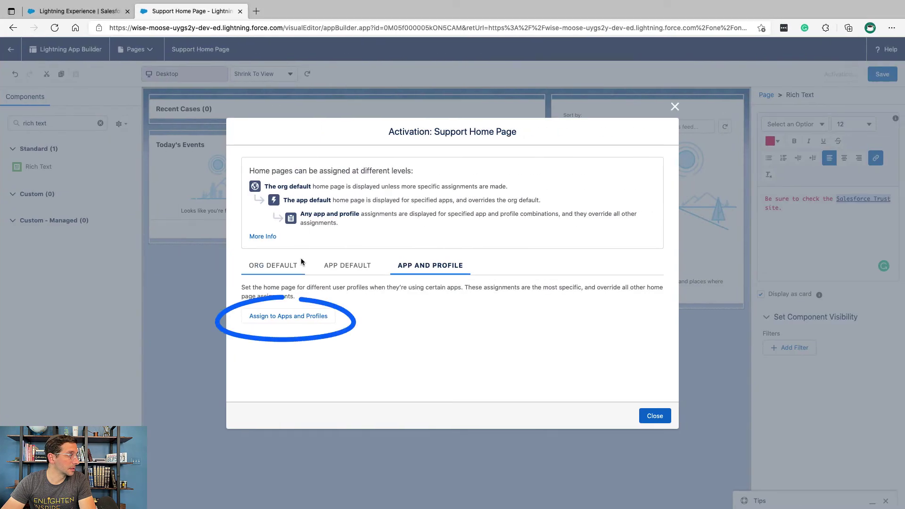
click(307, 316)
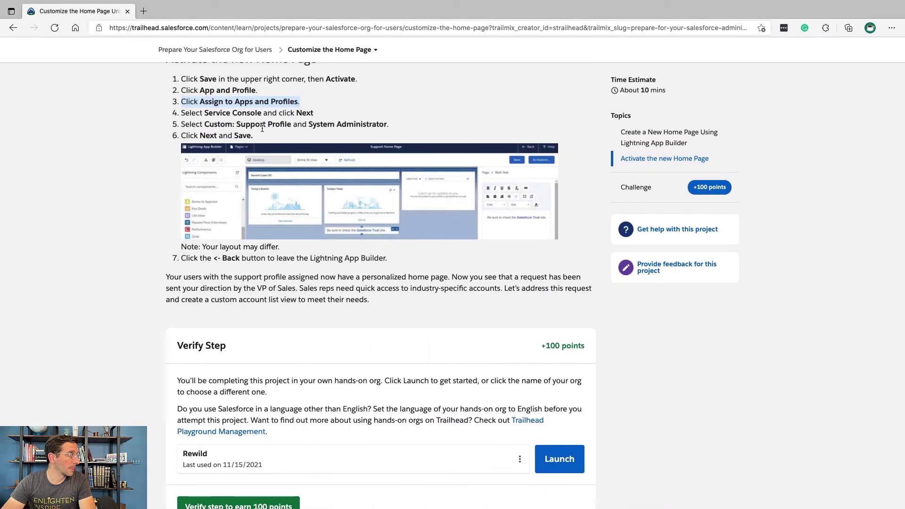
triple_click(257, 113)
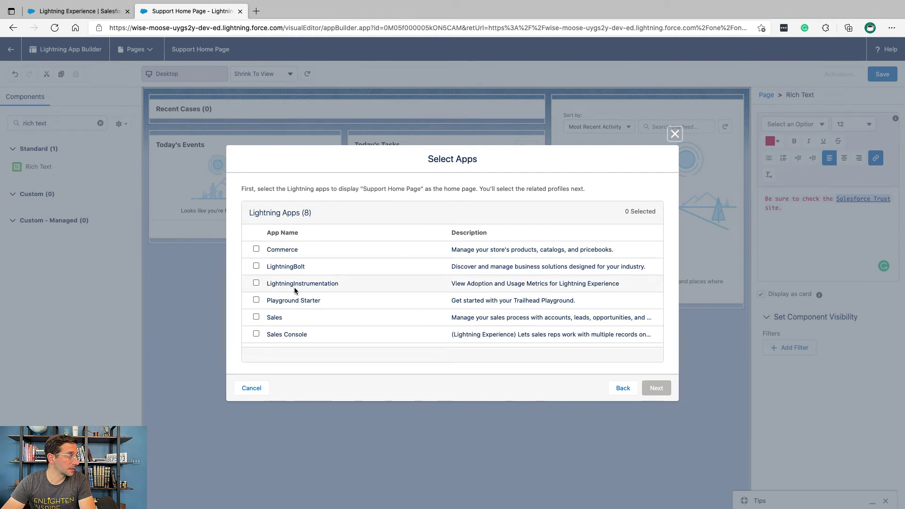
Assign the page to the Sales Console app and check the Trailhead profile instructions
scroll(295, 290, down, 1)
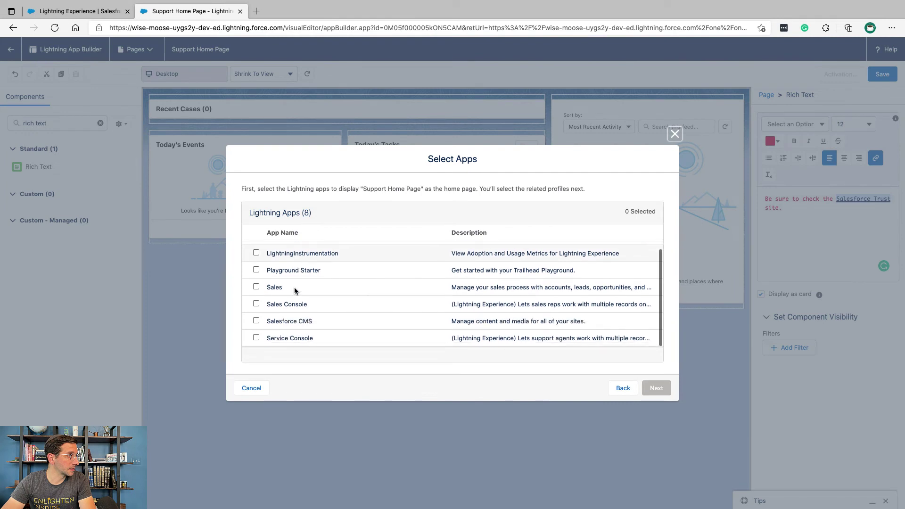
click(257, 304)
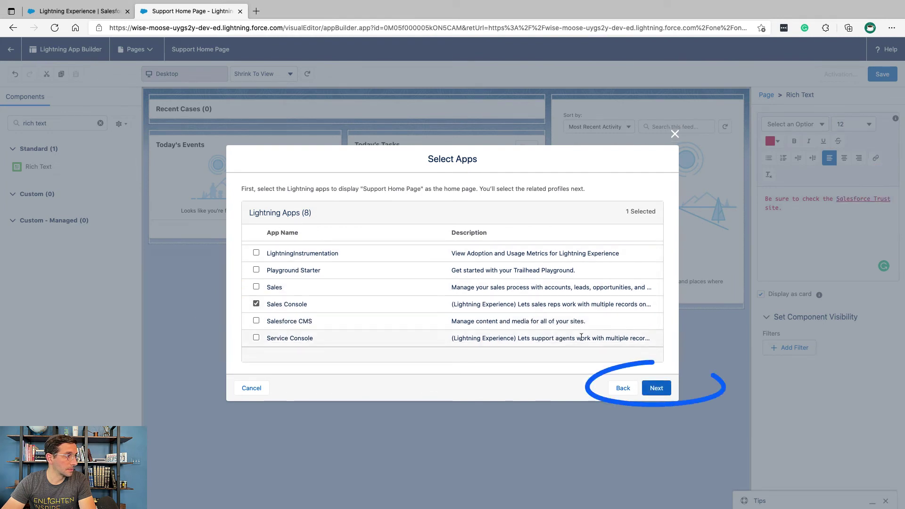
click(657, 388)
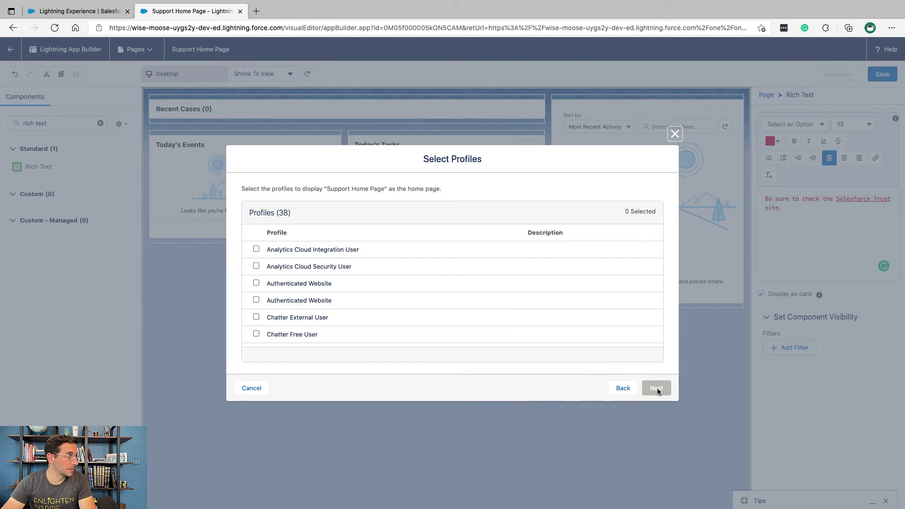
key(ctrl+Left)
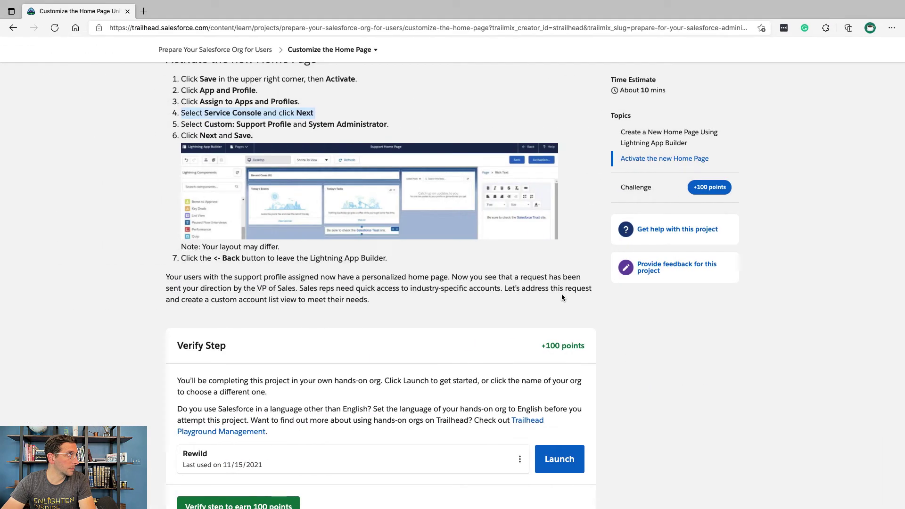
double_click(353, 124)
triple_click(354, 124)
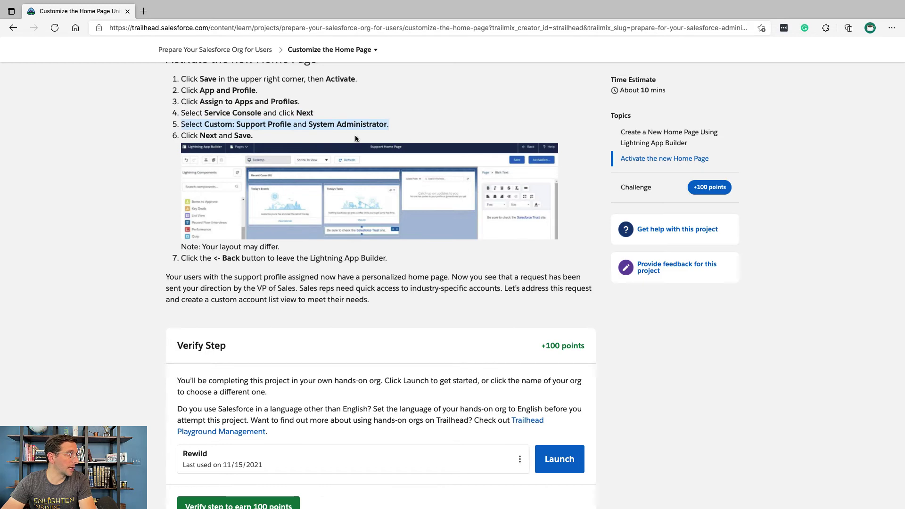
key(ctrl+Right)
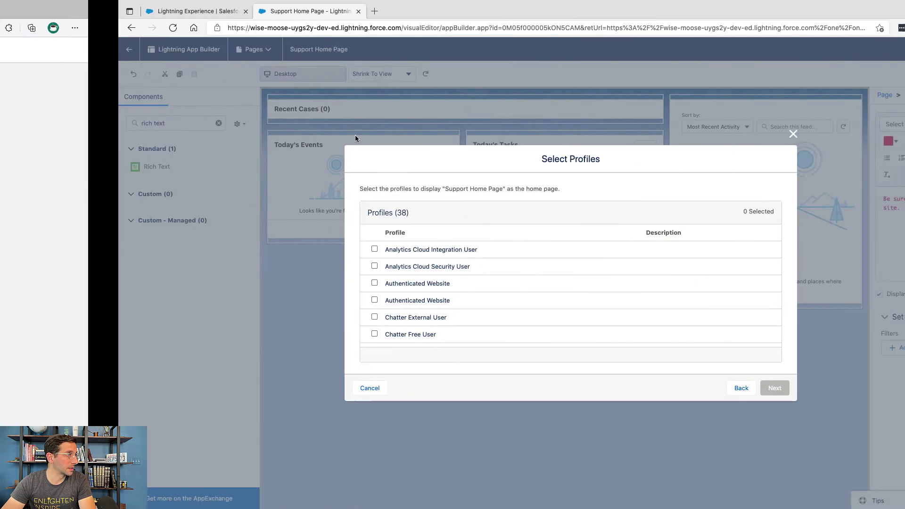
scroll(256, 297, down, 5)
Select Custom: Support Profile and System Administrator profiles, then advance to Review Assignments
click(256, 255)
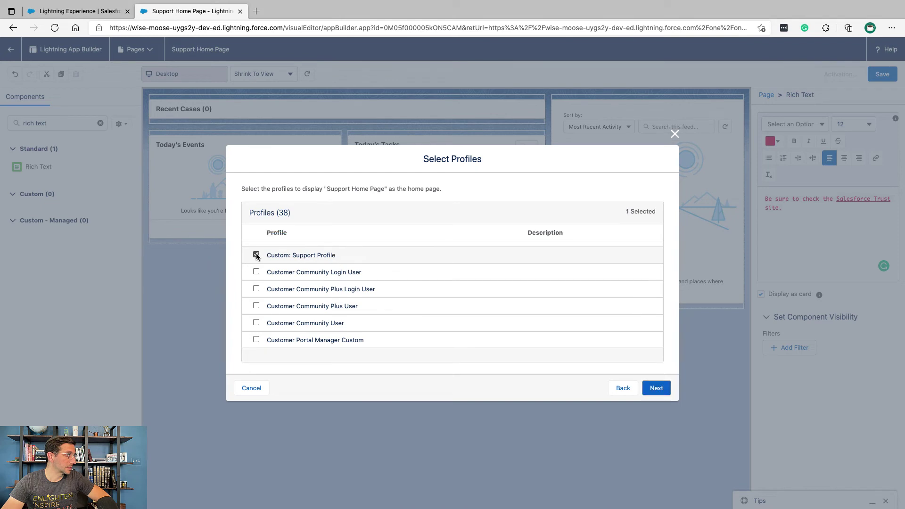
scroll(257, 255, down, 10)
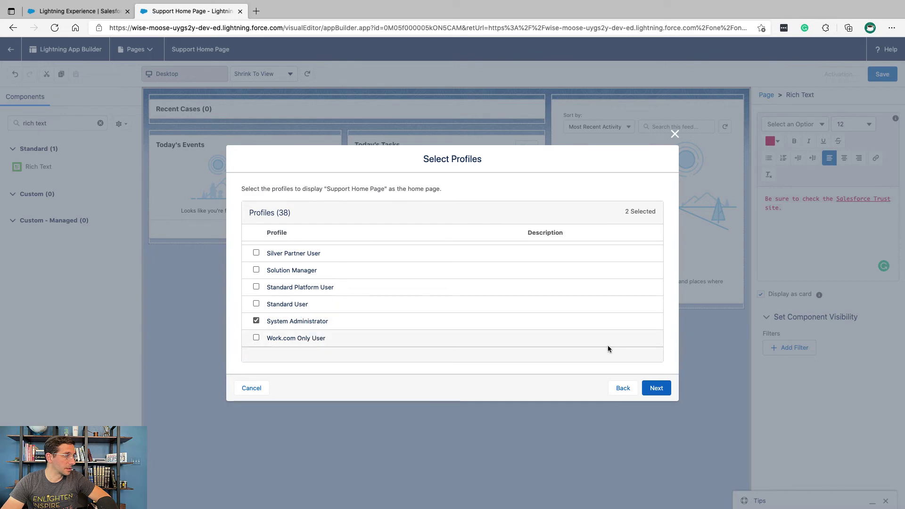
key(ctrl+Left)
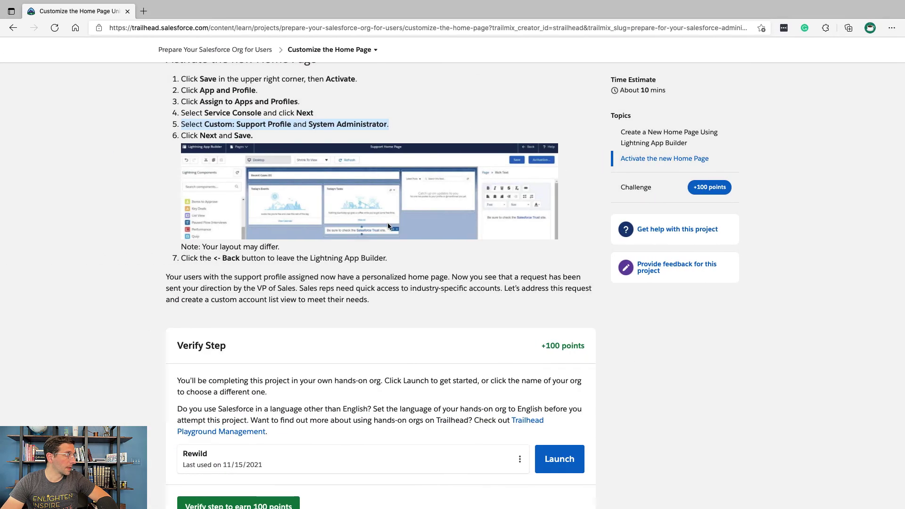
click(232, 136)
triple_click(232, 136)
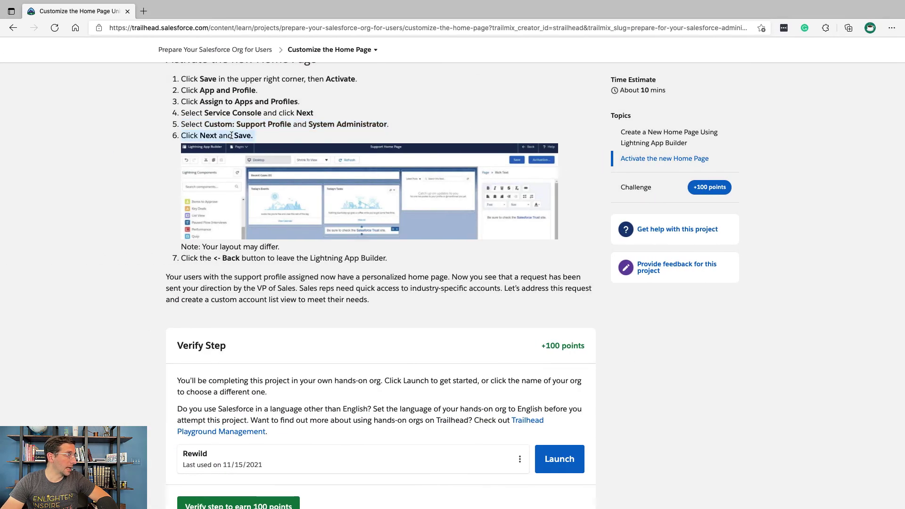
click(238, 261)
triple_click(239, 260)
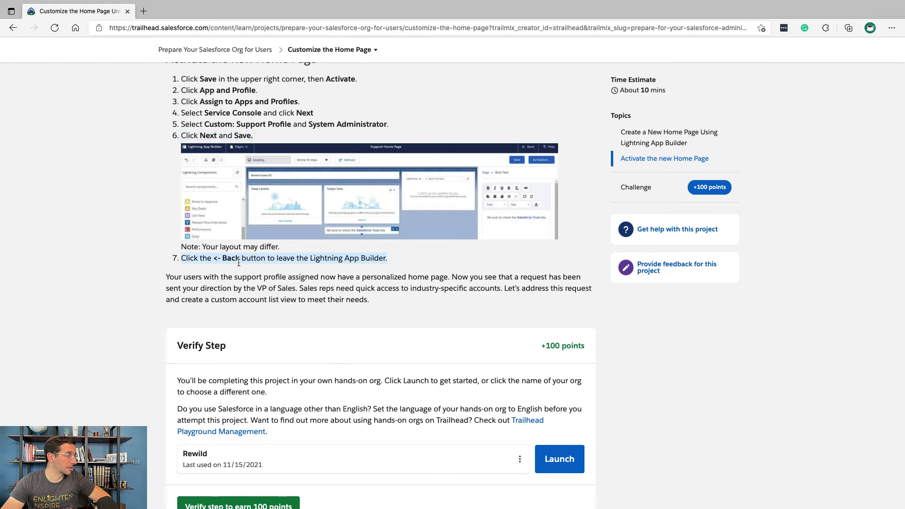
key(ctrl+Right)
click(661, 386)
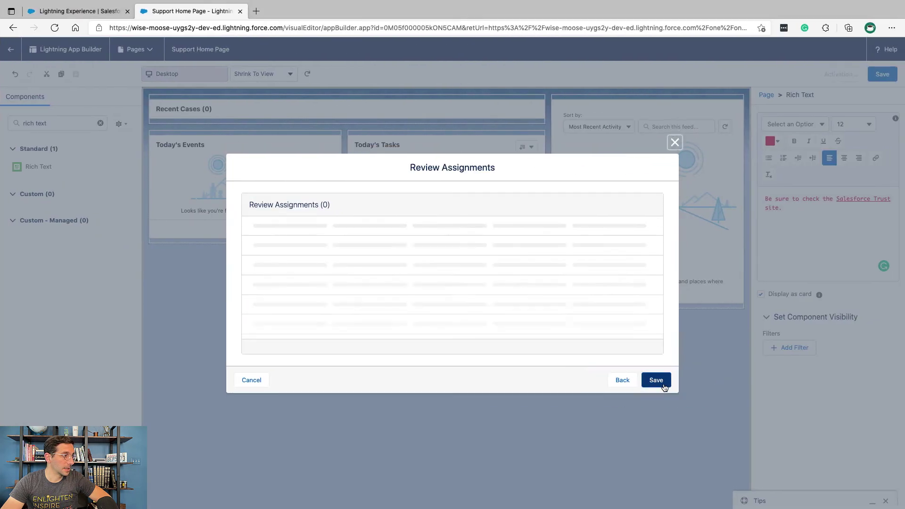
Save the Support Home Page activation and exit App Builder back to Setup
click(664, 386)
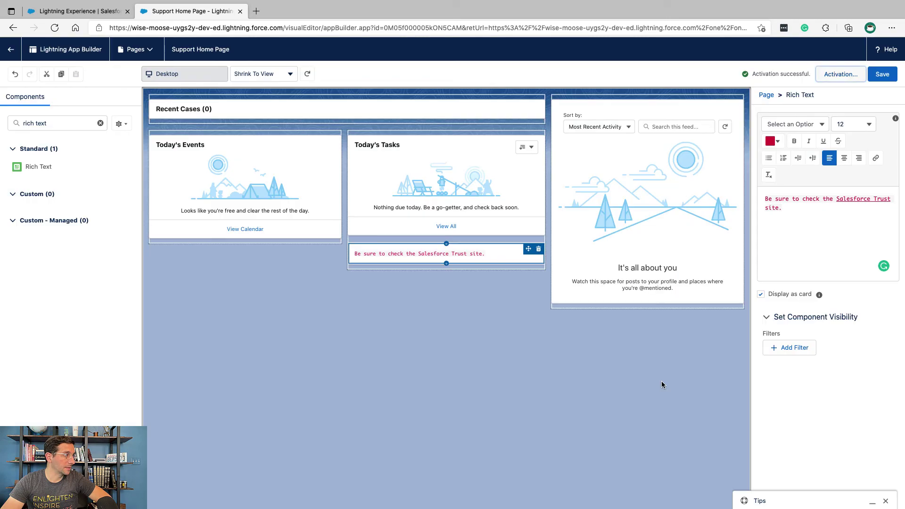
key(ctrl+Left)
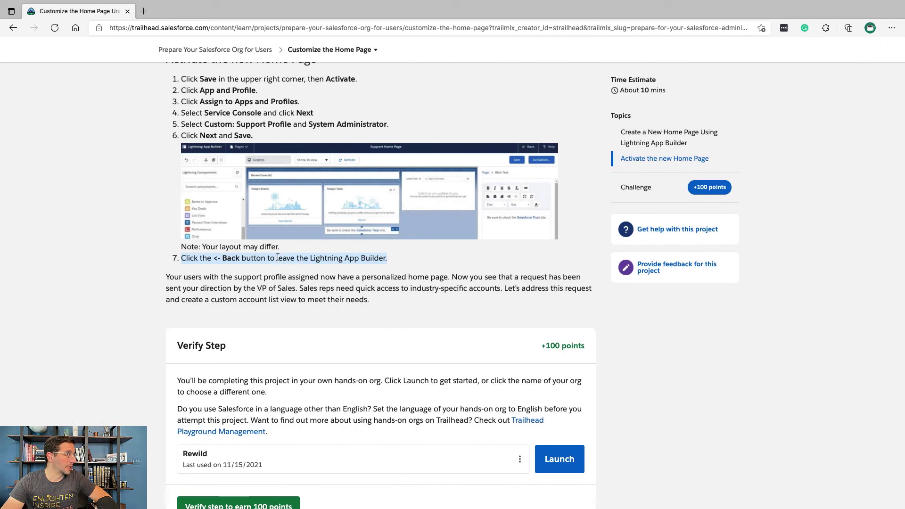
triple_click(279, 257)
key(ctrl+Right)
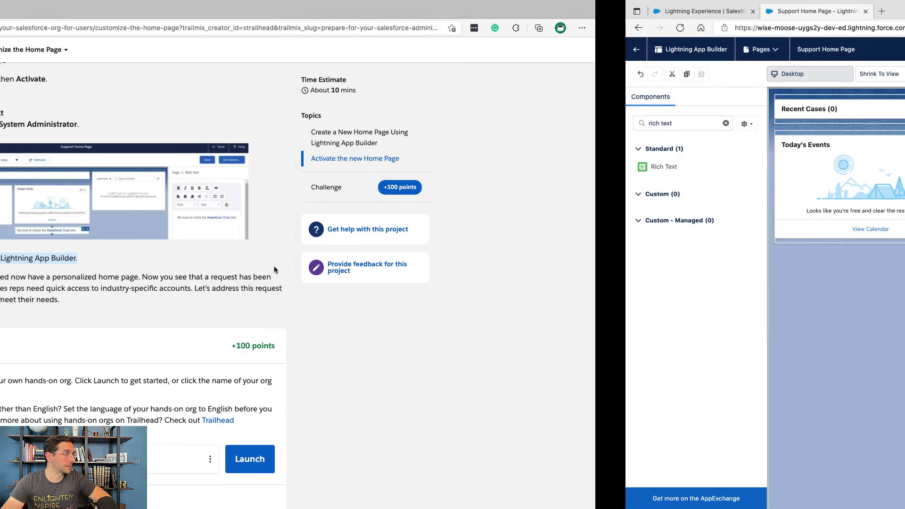
click(17, 53)
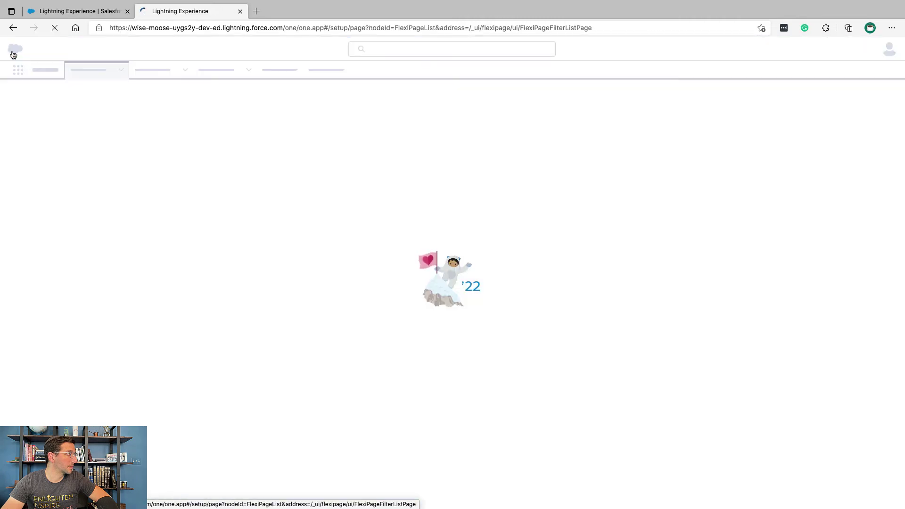
Verify the 'Activate the new Home Page' step in Trailhead for 100 points
key(ctrl+Left)
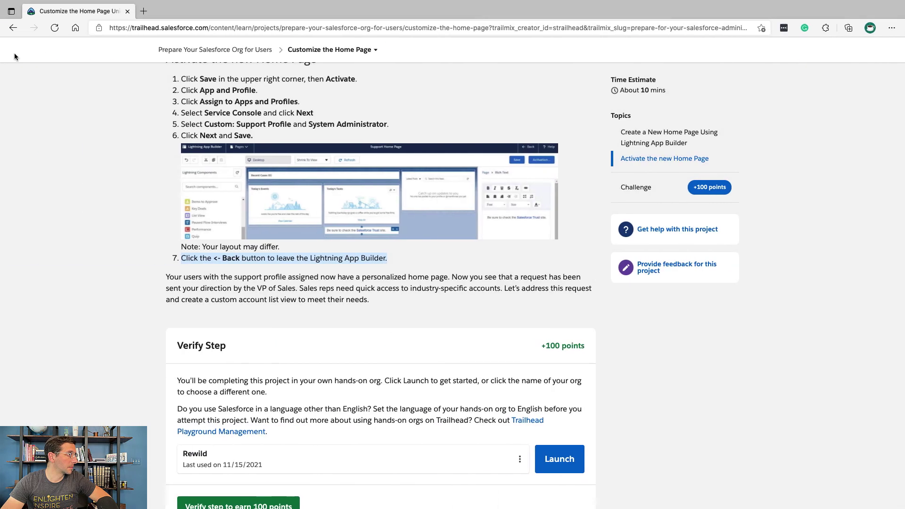
triple_click(193, 276)
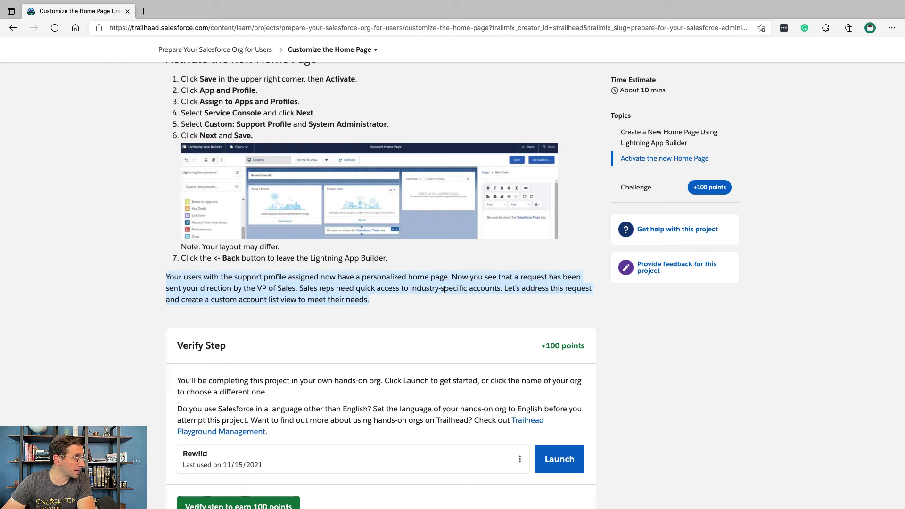
scroll(445, 290, down, 1)
scroll(445, 290, down, 2)
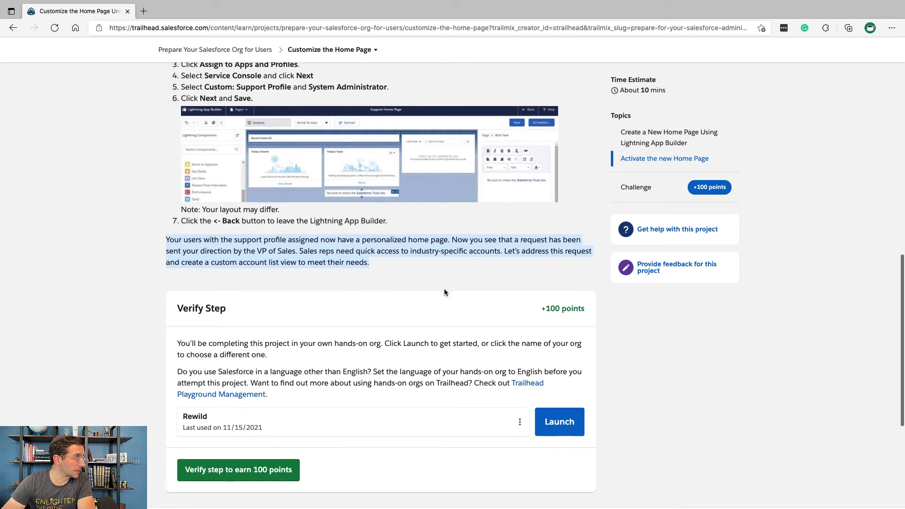
scroll(445, 292, down, 1)
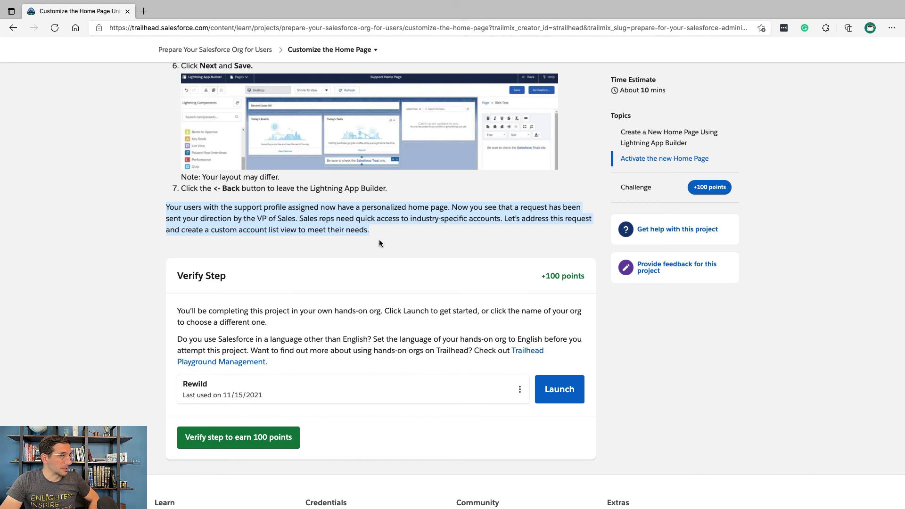
click(379, 239)
click(264, 435)
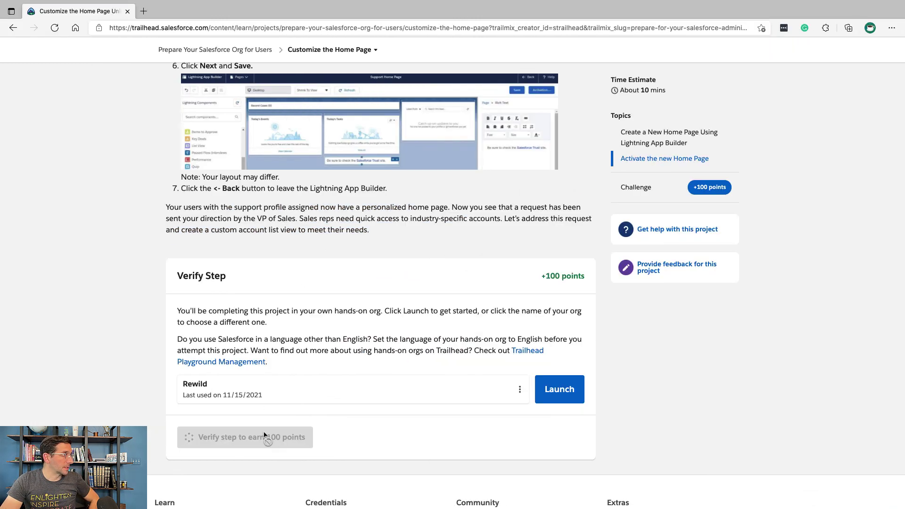